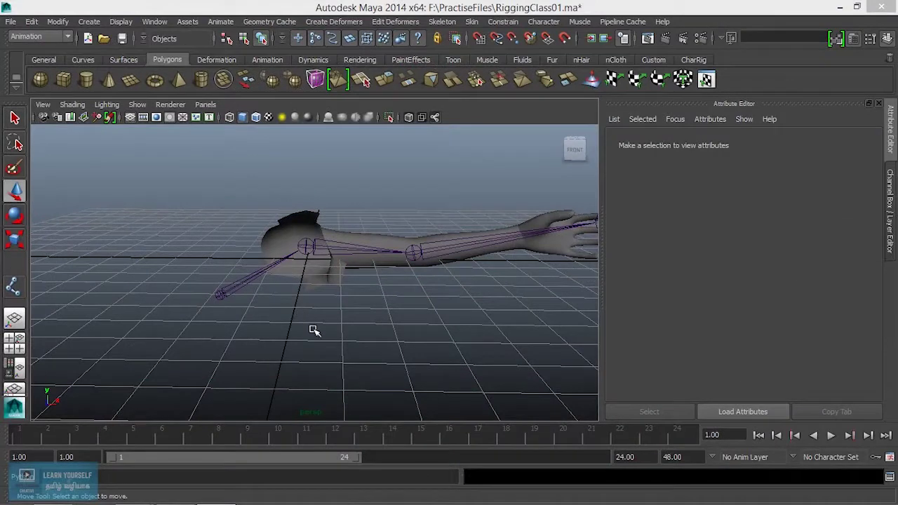
Step: Select the upper-arm mesh polySurface3 in the perspective viewport to show its attributes
click(321, 295)
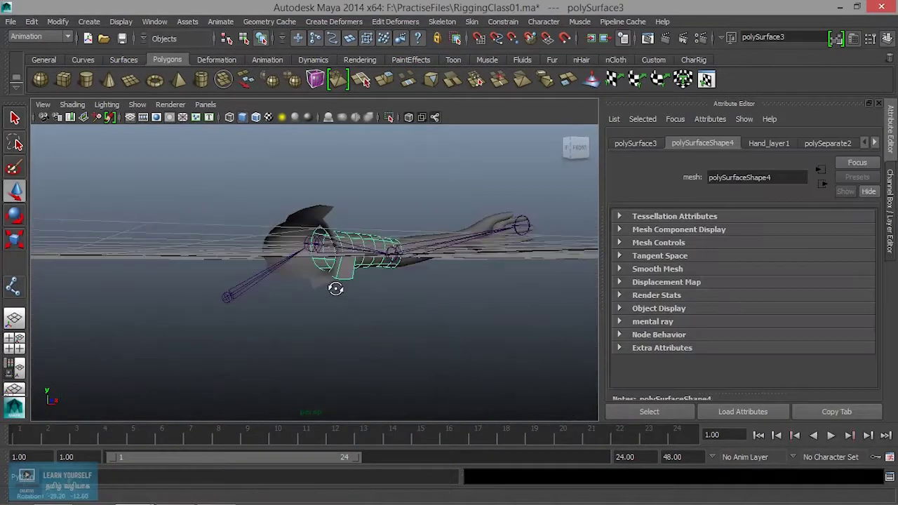
Step: Select the shoulder joint joint2 and undo the two accidental moves made to it
mouse_move(310, 276)
alt+right_down()
mouse_move(533, 334)
mouse_move(519, 329)
alt+right_up()
click(411, 226)
mouse_move(414, 346)
alt+mouse_down()
mouse_move(457, 332)
mouse_move(342, 305)
alt+mouse_up()
key(w)
mouse_move(342, 305)
alt+right_down()
mouse_move(458, 314)
mouse_move(417, 336)
mouse_move(471, 330)
mouse_move(431, 327)
alt+right_up()
alt+drag(430, 327, 329, 157)
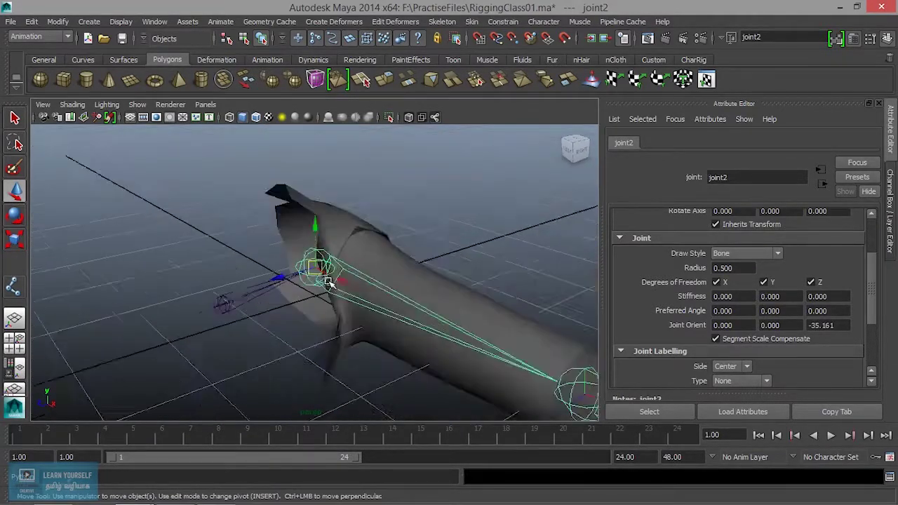
key(ctrl+z)
key(ctrl+z)
key(ctrl+z)
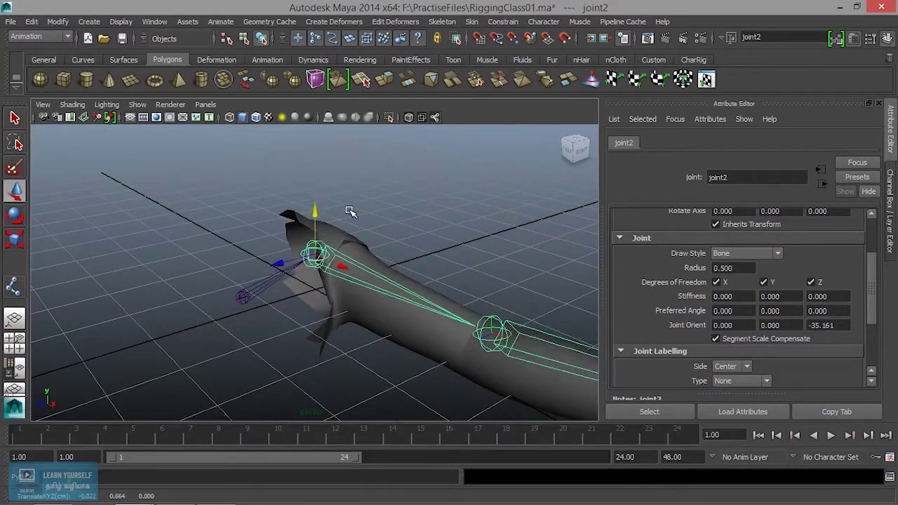
key(ctrl+z)
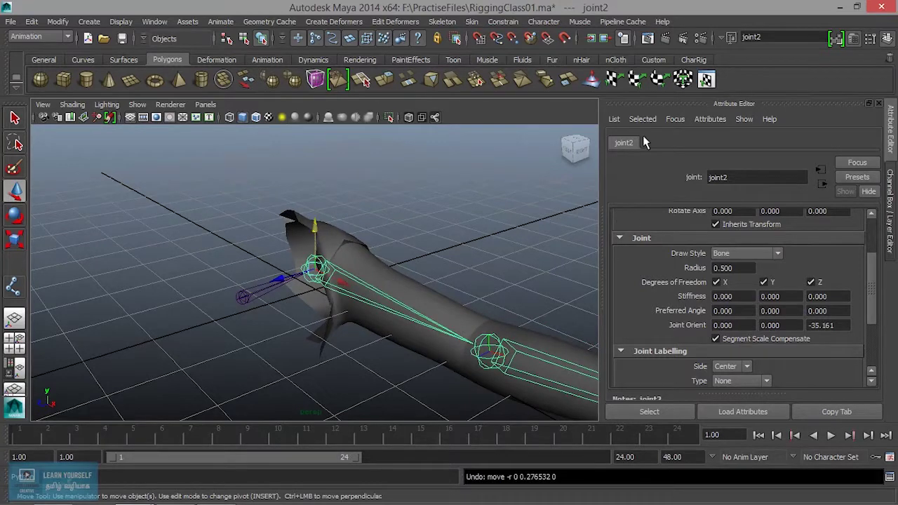
Step: Expand joint2's Joint Rotation Limit Damping section in the Attribute Editor
scroll(779, 279, down, 1)
scroll(779, 279, down, 2)
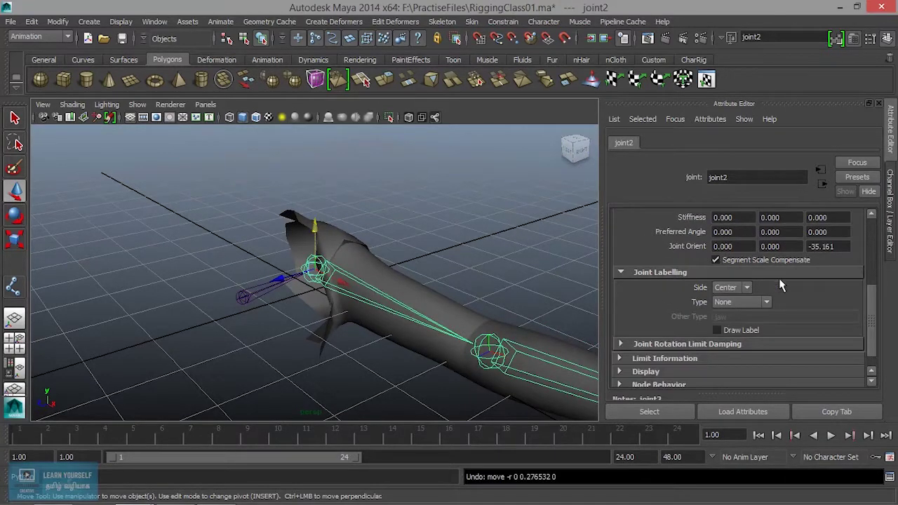
scroll(705, 326, down, 1)
click(704, 326)
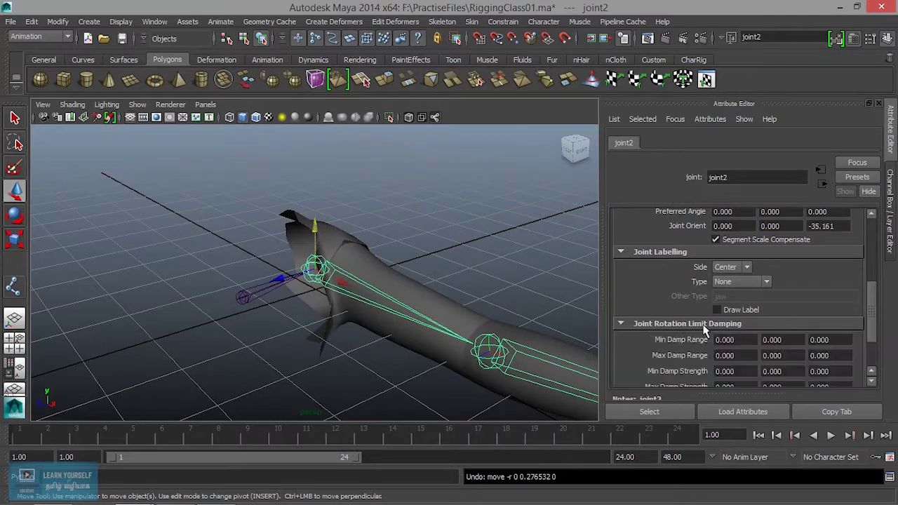
Step: Expand joint2's Limit Information > Rotate and Display attribute sections
scroll(725, 328, down, 2)
click(685, 338)
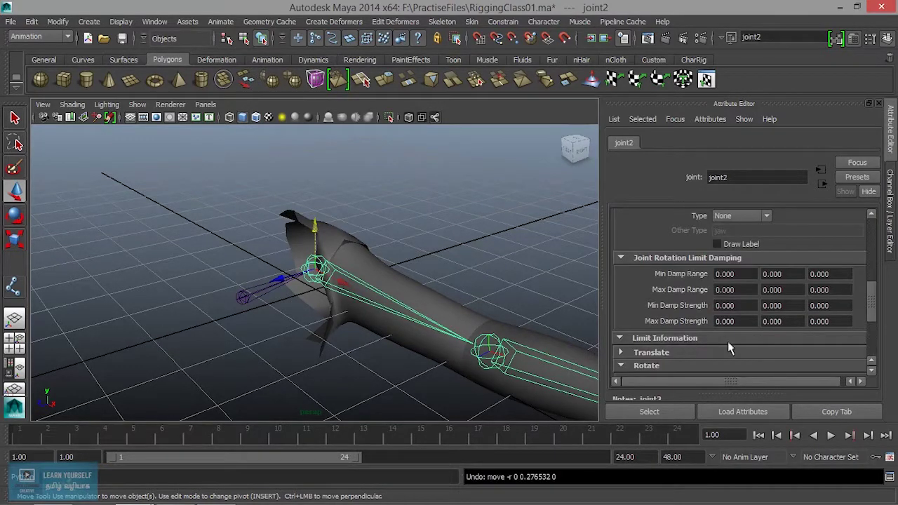
click(729, 363)
scroll(733, 349, down, 3)
scroll(729, 345, down, 1)
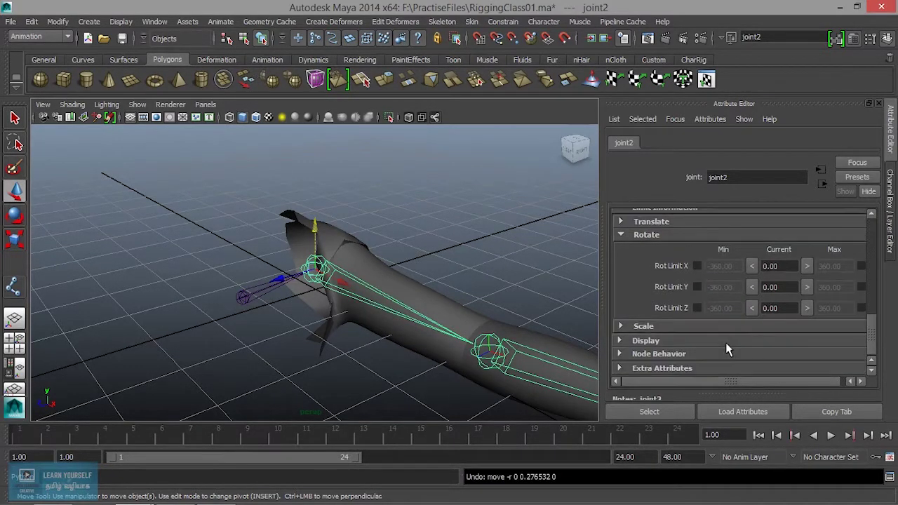
click(687, 343)
scroll(784, 356, down, 3)
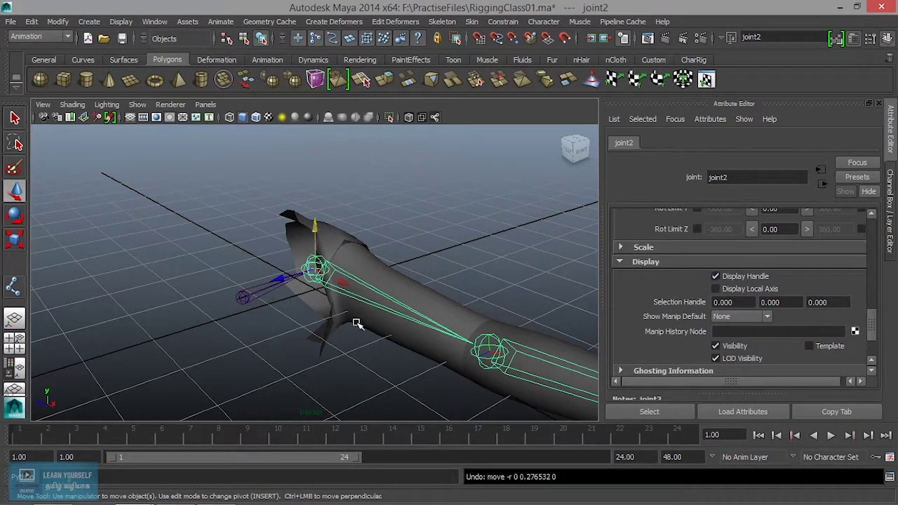
Step: Dolly and tumble in close on joint2, then reselect the shoulder joint
alt+right_drag(408, 276, 522, 335)
alt+drag(522, 335, 361, 291)
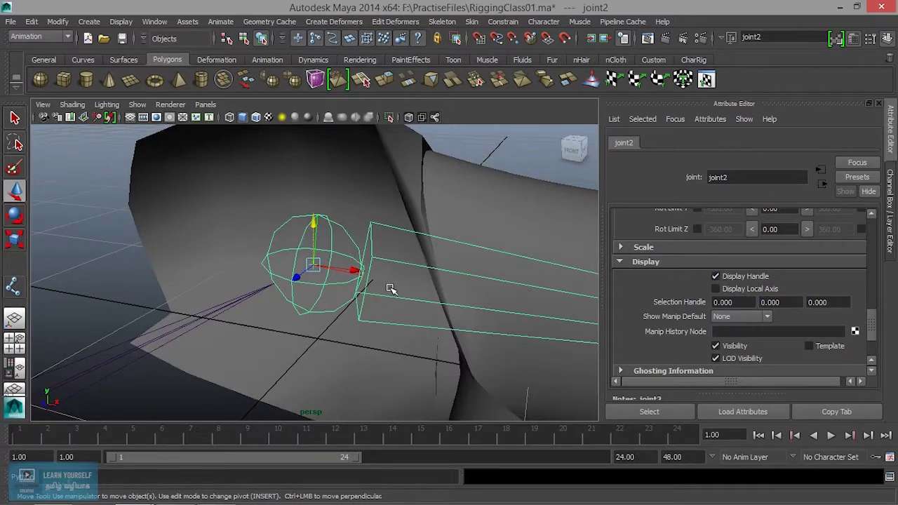
click(353, 261)
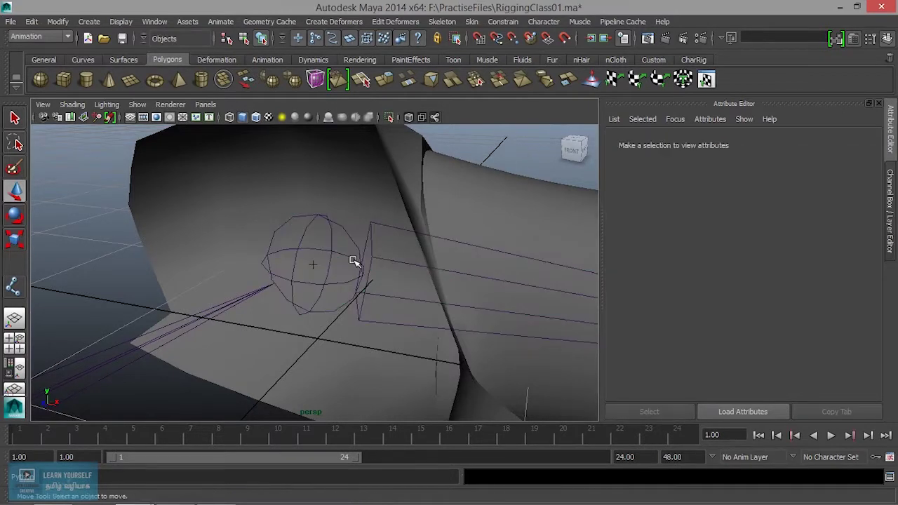
click(316, 267)
scroll(375, 310, down, 3)
Step: Pan and orbit around the shoulder joint sphere and select joint2 again
click(176, 283)
mouse_move(176, 283)
alt+middle_down()
mouse_move(93, 236)
mouse_move(305, 253)
alt+middle_up()
scroll(406, 291, up, 5)
scroll(385, 257, down, 2)
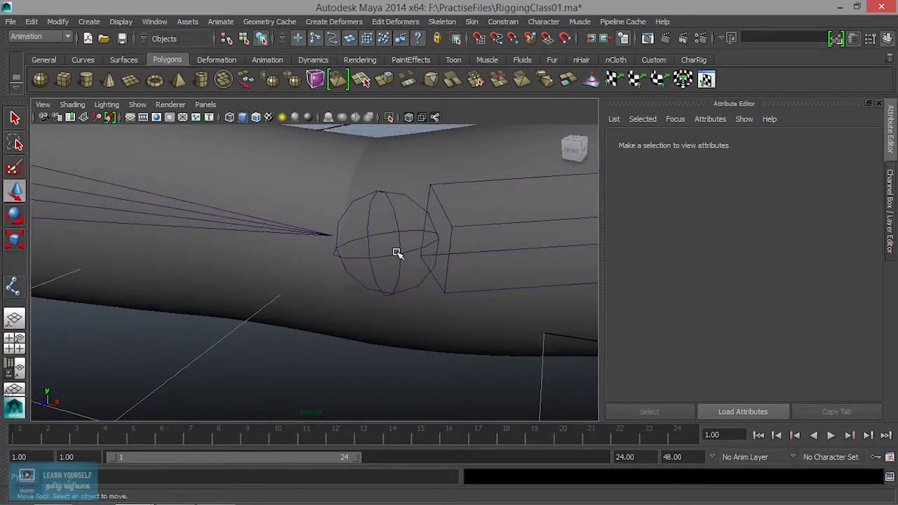
mouse_move(396, 253)
alt+mouse_down()
mouse_move(517, 324)
mouse_move(634, 341)
mouse_move(287, 296)
mouse_move(321, 296)
alt+mouse_up()
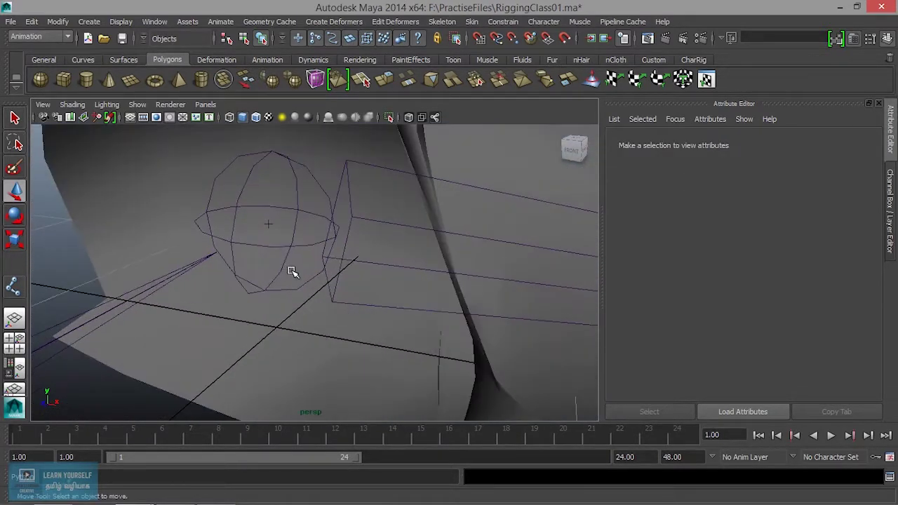
click(274, 245)
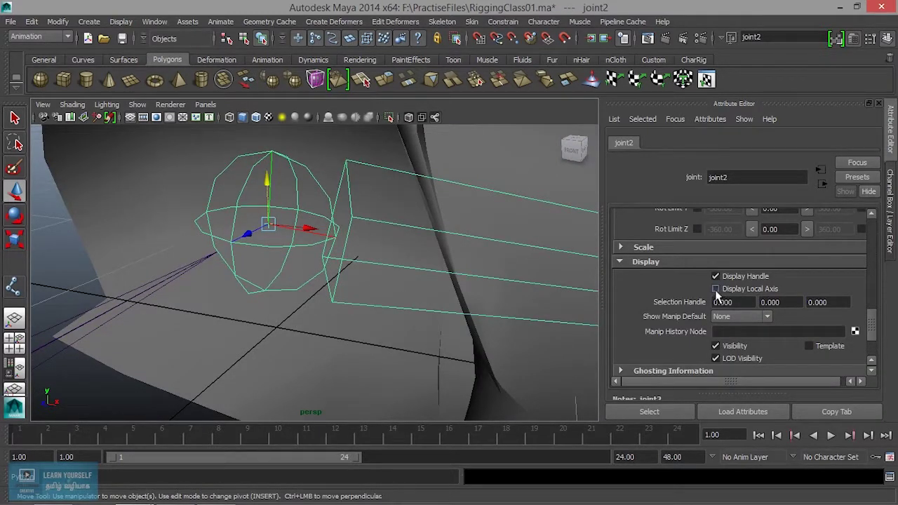
mouse_move(260, 254)
alt+mouse_down()
mouse_move(266, 260)
mouse_move(250, 264)
mouse_move(269, 263)
alt+mouse_up()
click(454, 191)
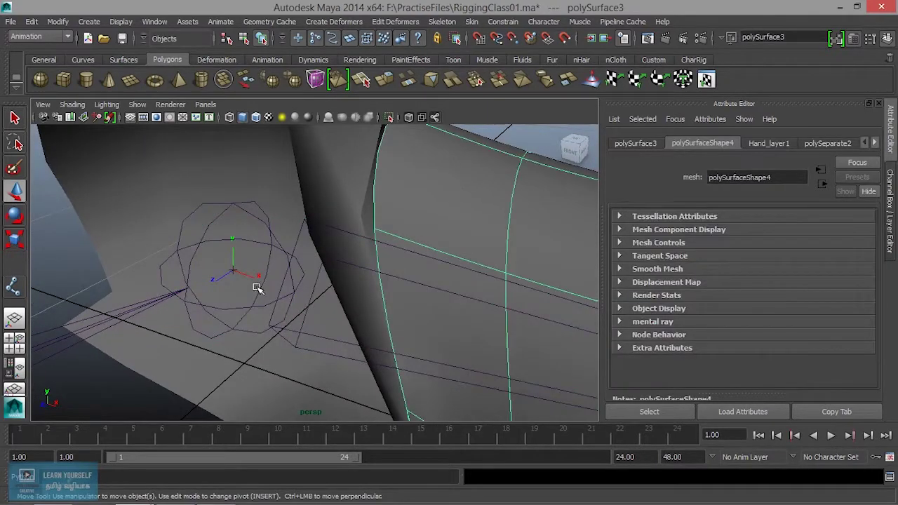
click(258, 264)
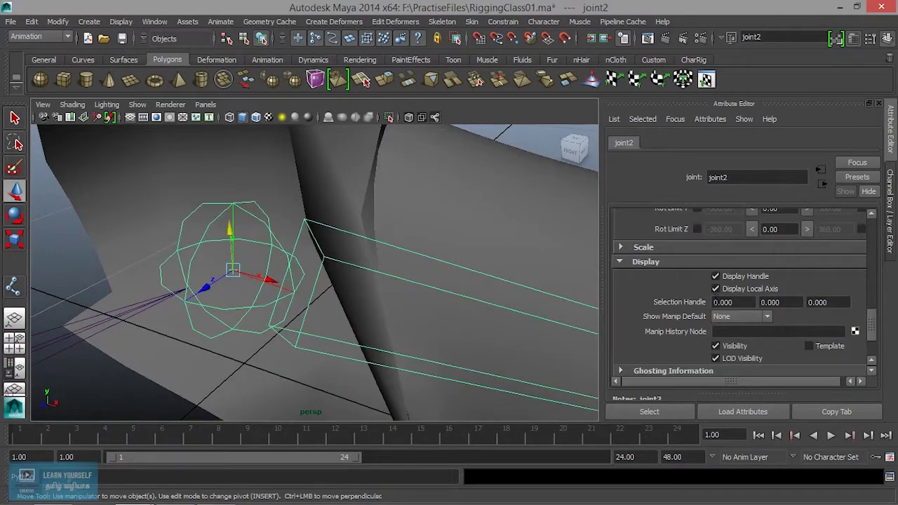
mouse_move(505, 321)
alt+mouse_down()
mouse_move(359, 295)
mouse_move(371, 291)
mouse_move(312, 319)
mouse_move(354, 327)
mouse_move(328, 322)
alt+mouse_up()
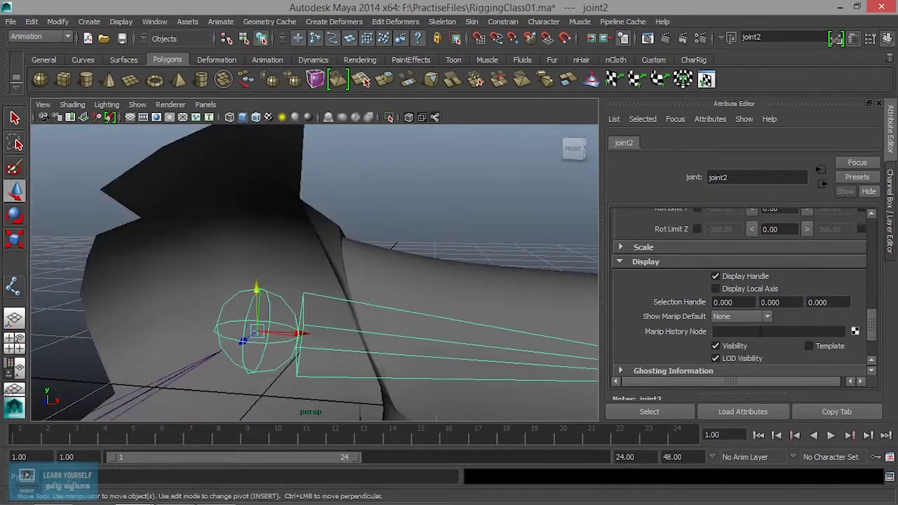
click(786, 301)
Step: Enter Y 0.620 and Z 0.300 for joint2's Selection Handle, undoing a stray joint move
click(745, 301)
key(Tab)
key(Tab)
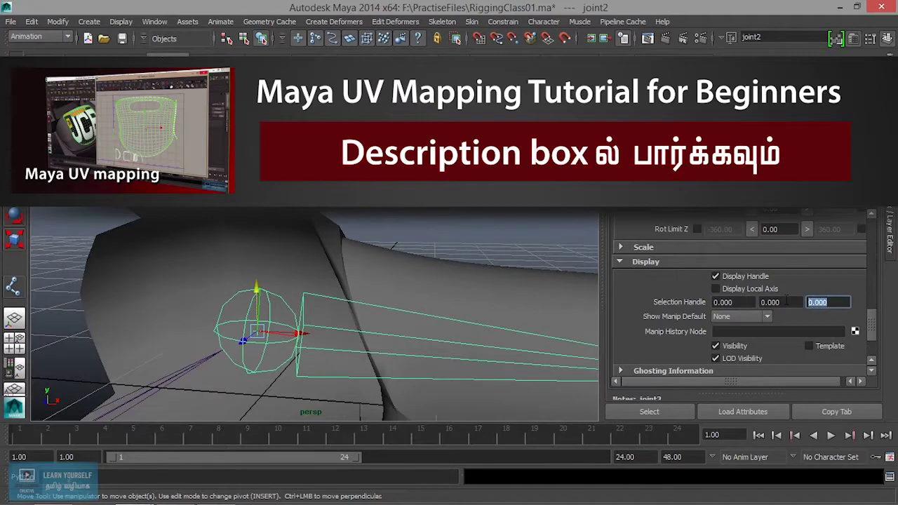
click(787, 300)
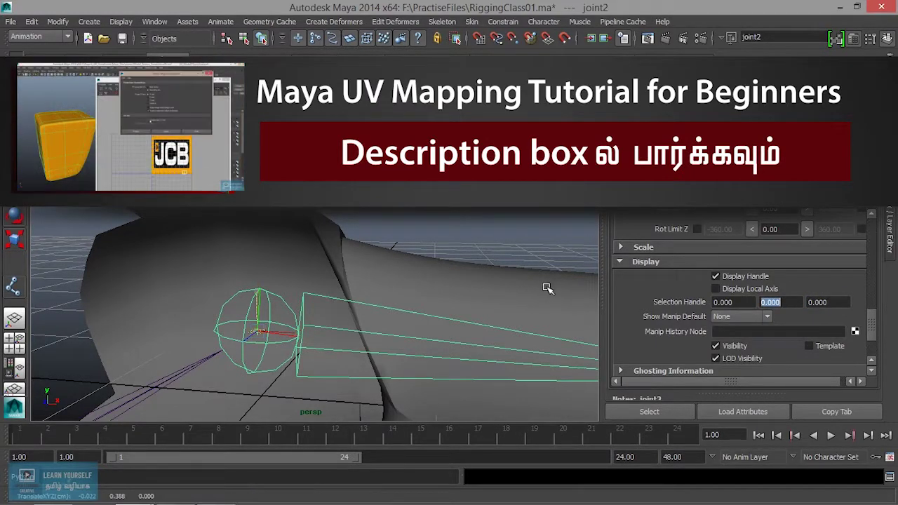
click(763, 301)
mouse_move(512, 302)
middle_down()
mouse_move(538, 301)
mouse_move(454, 302)
middle_up()
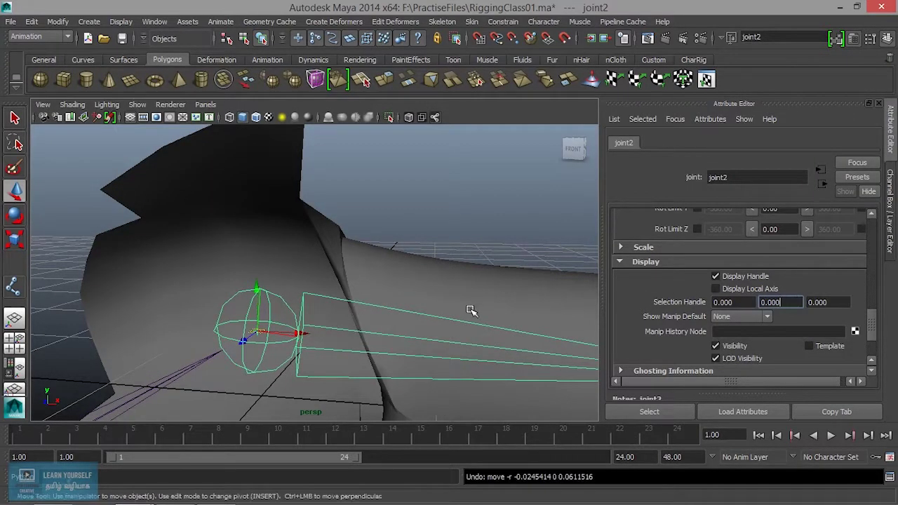
key(ctrl+z)
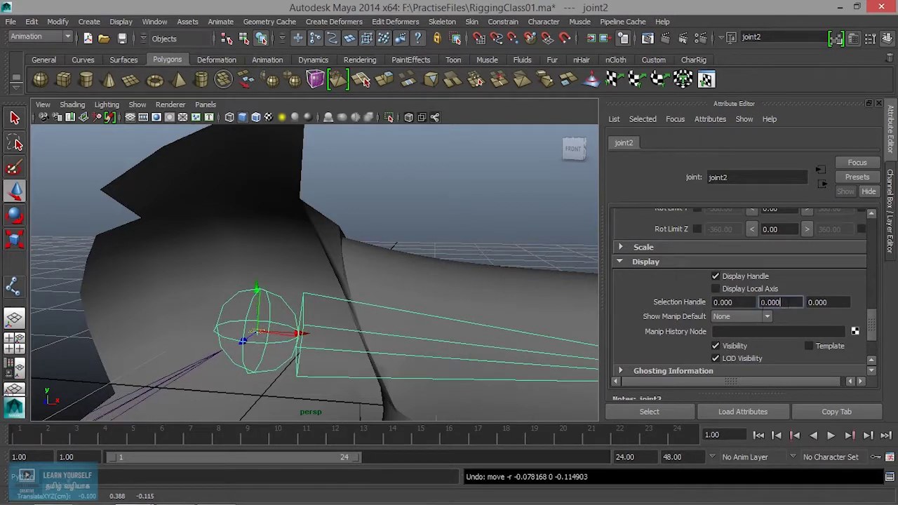
alt+drag(235, 319, 307, 315)
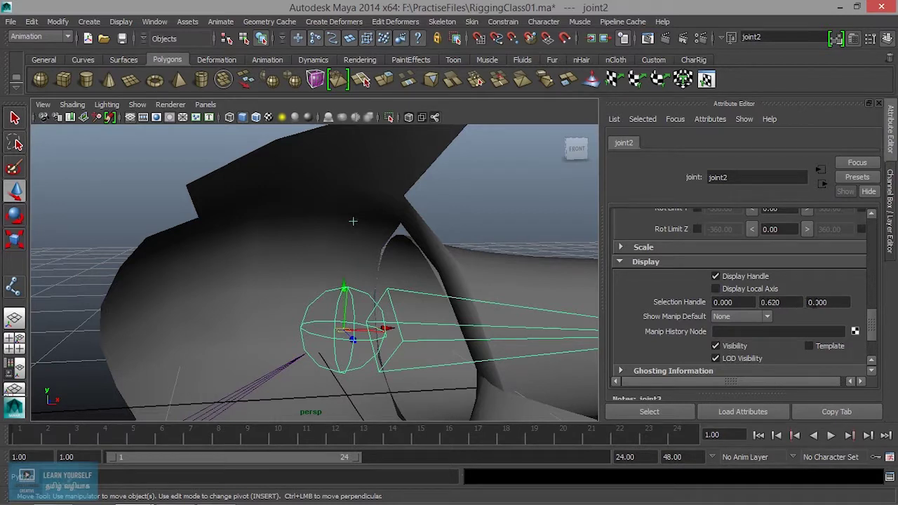
Step: Orbit the arm and select joint2 by its offset selection handle
scroll(433, 264, down, 5)
mouse_move(431, 263)
alt+mouse_down()
mouse_move(395, 242)
mouse_move(359, 265)
alt+mouse_up()
click(372, 234)
scroll(370, 245, up, 5)
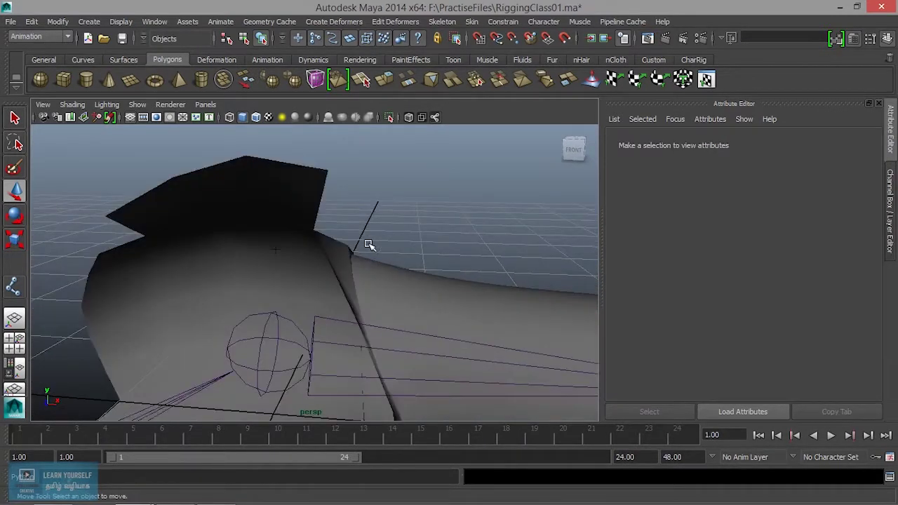
scroll(364, 249, down, 3)
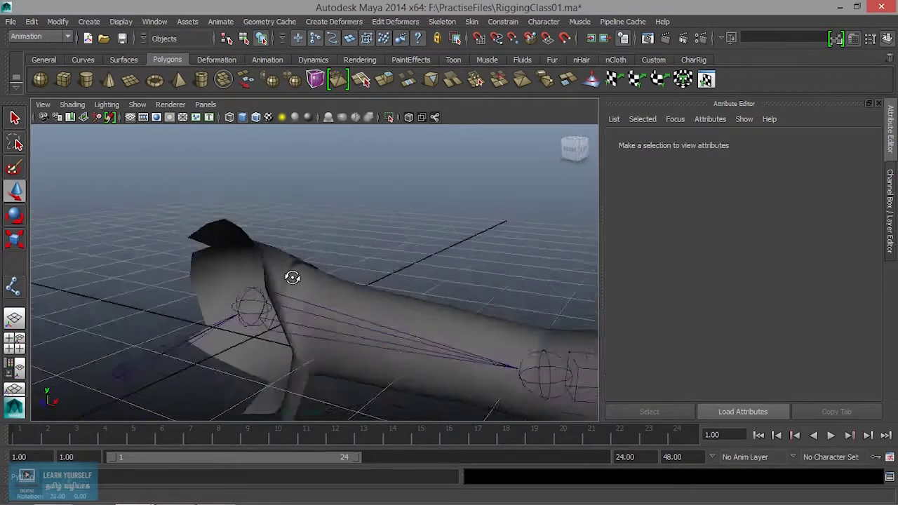
scroll(362, 265, up, 3)
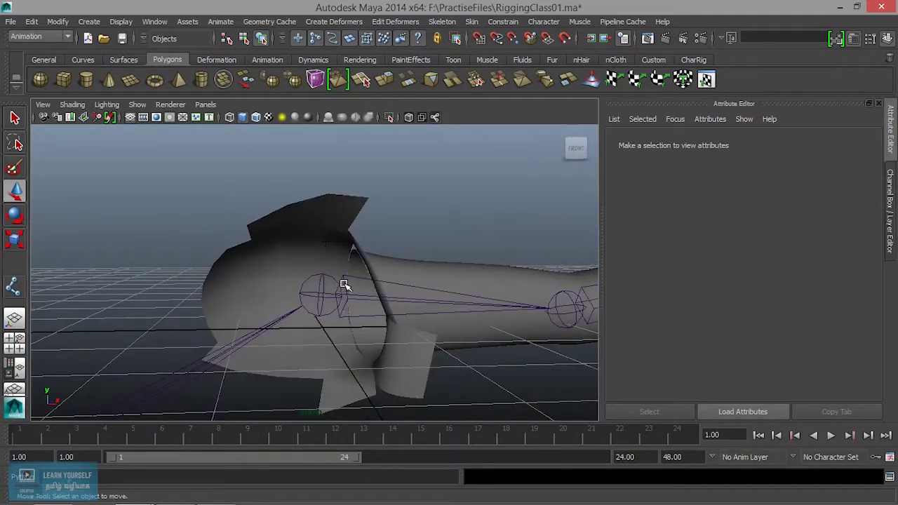
drag(286, 201, 384, 293)
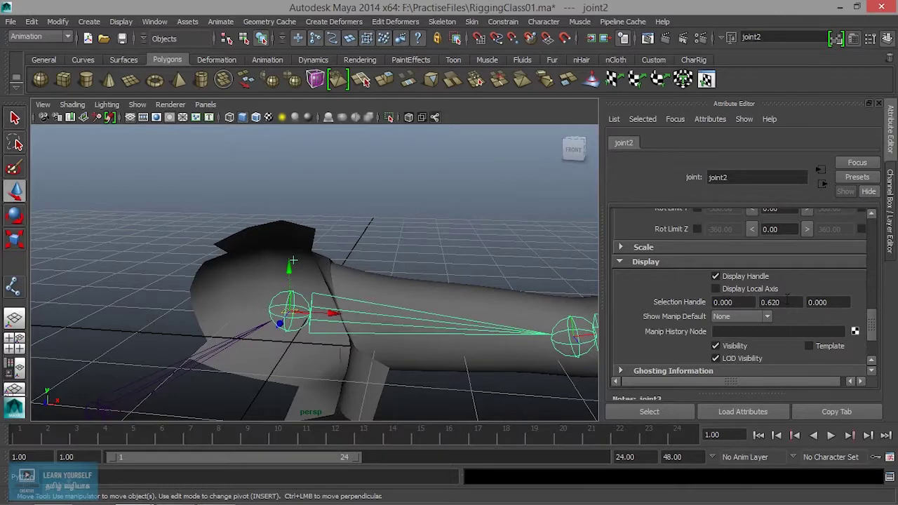
Step: Reselect joint2 with the whole arm in view and undo its accidental upward move
click(412, 230)
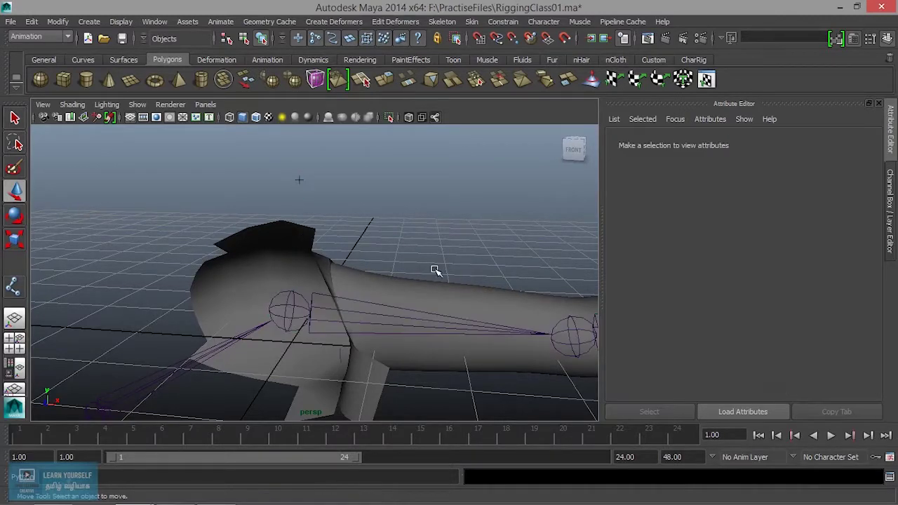
scroll(449, 288, down, 5)
mouse_move(455, 299)
alt+mouse_down()
mouse_move(350, 266)
mouse_move(153, 283)
mouse_move(411, 265)
mouse_move(329, 316)
alt+mouse_up()
click(319, 261)
drag(297, 261, 284, 219)
key(ctrl+z)
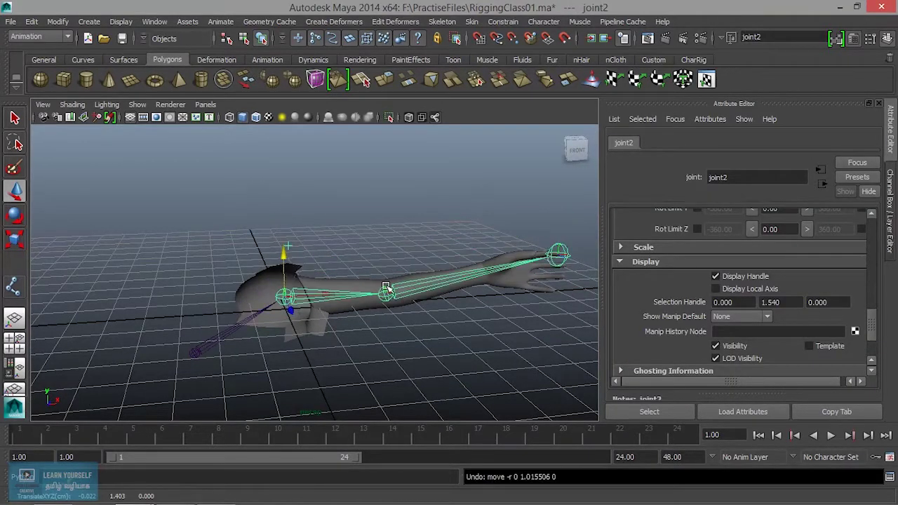
Step: Select the elbow joint joint3 and pick its middle Selection Handle value
click(387, 293)
scroll(436, 315, up, 3)
scroll(437, 315, up, 3)
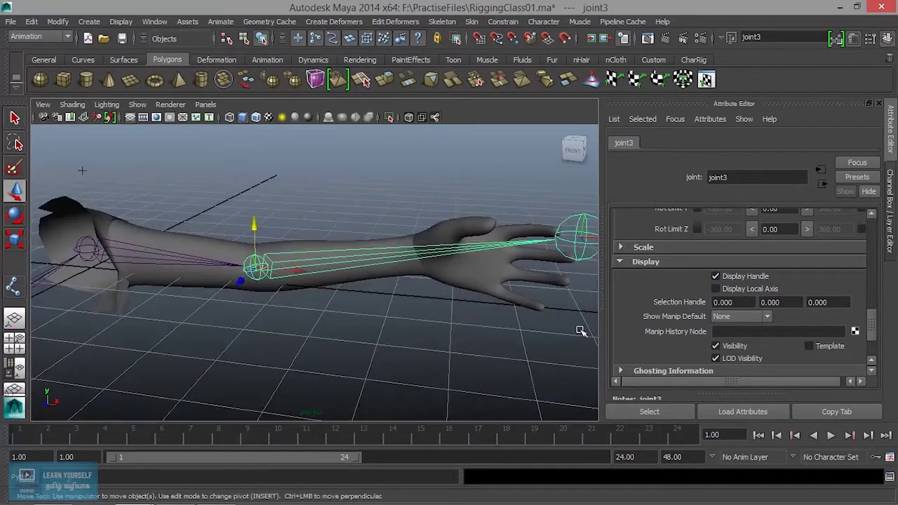
click(791, 302)
Step: Set joint3's Y selection handle offset to 0.840, entering -0.38 then dragging the value up
text(-0.38)
key(Return)
middle_drag(259, 288, 259, 279)
middle_drag(261, 287, 261, 284)
Step: Orbit around the arm, reselect joint3, then select the shoulder joint joint2
mouse_move(260, 284)
alt+mouse_down()
mouse_move(304, 302)
mouse_move(301, 266)
alt+mouse_up()
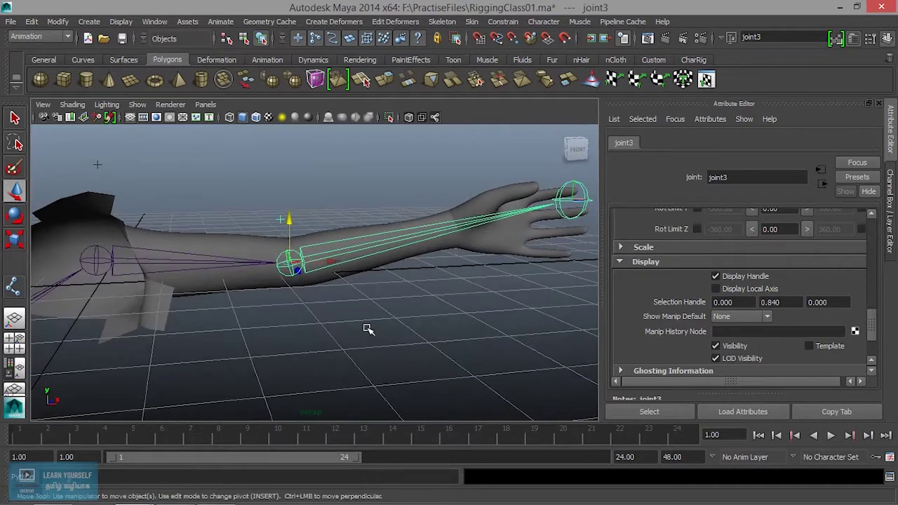
click(297, 235)
click(286, 223)
mouse_move(355, 324)
alt+mouse_down()
mouse_move(344, 320)
mouse_move(483, 316)
mouse_move(351, 337)
alt+mouse_up()
click(175, 260)
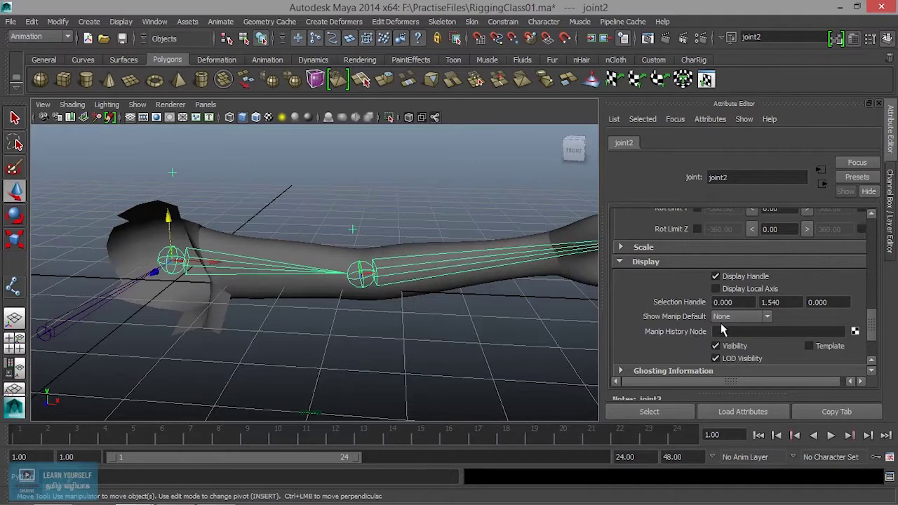
Step: Scroll to Joint Labelling and reselect joint2 with the shoulder and upper arm in view
scroll(720, 323, up, 3)
scroll(721, 322, up, 3)
scroll(720, 322, up, 3)
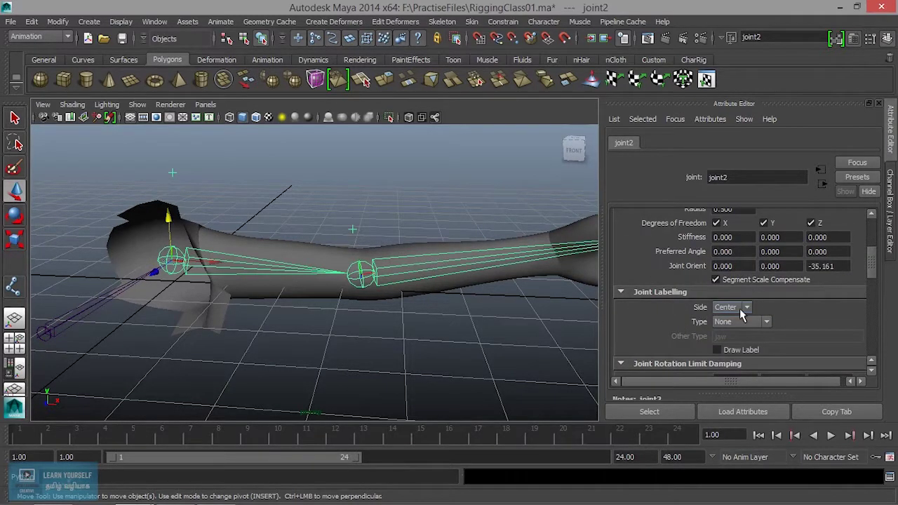
scroll(761, 323, down, 1)
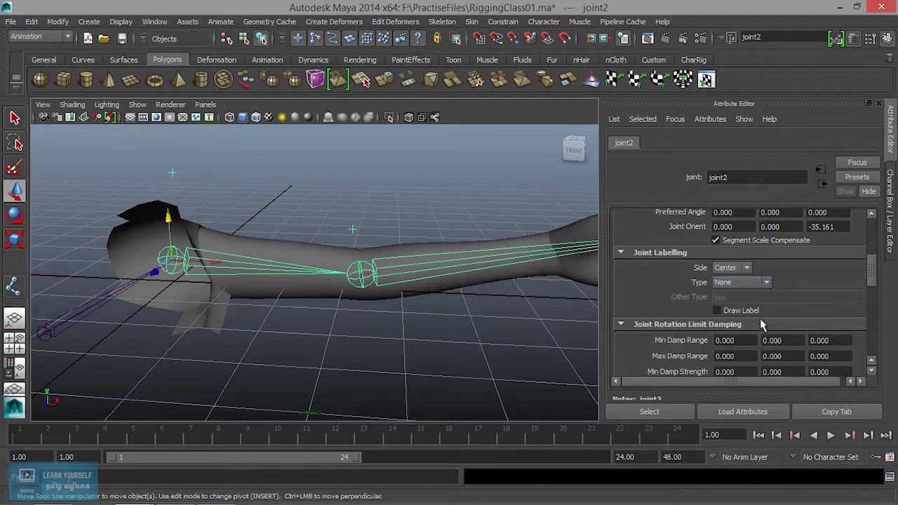
click(735, 273)
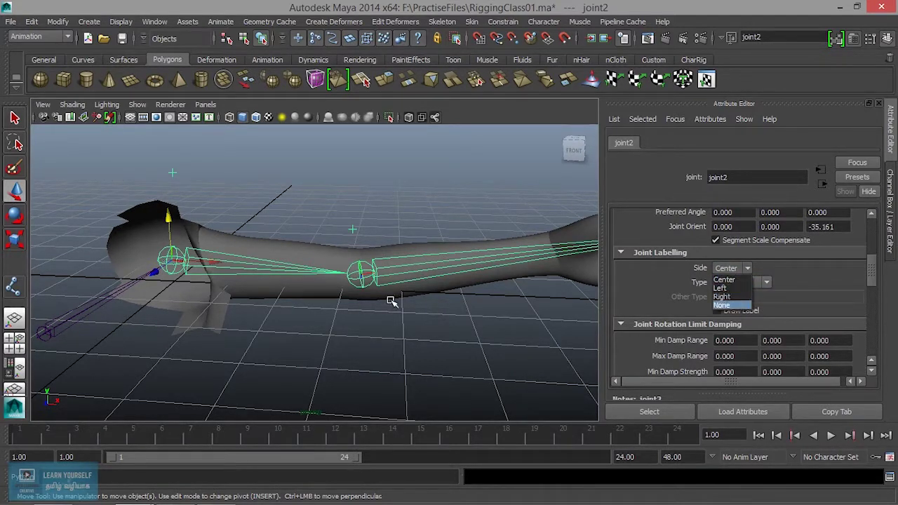
click(359, 345)
scroll(358, 345, down, 5)
alt+drag(361, 346, 343, 327)
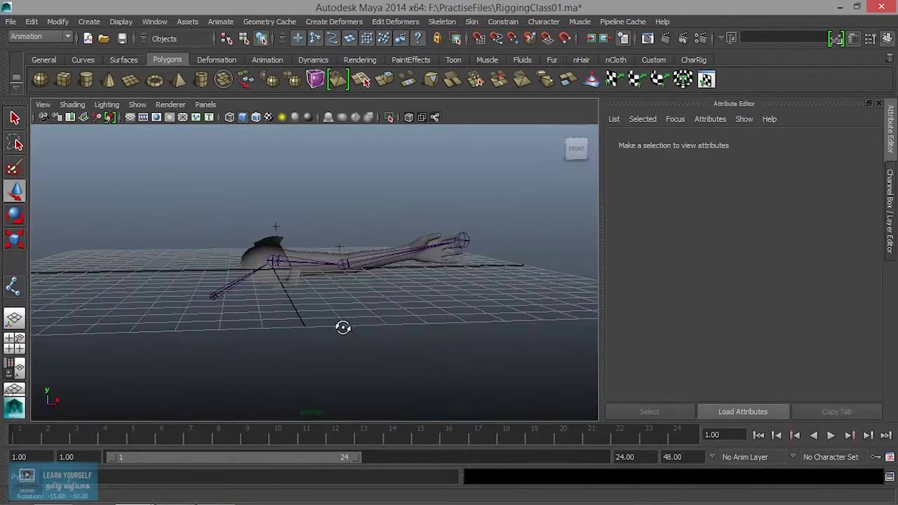
click(274, 242)
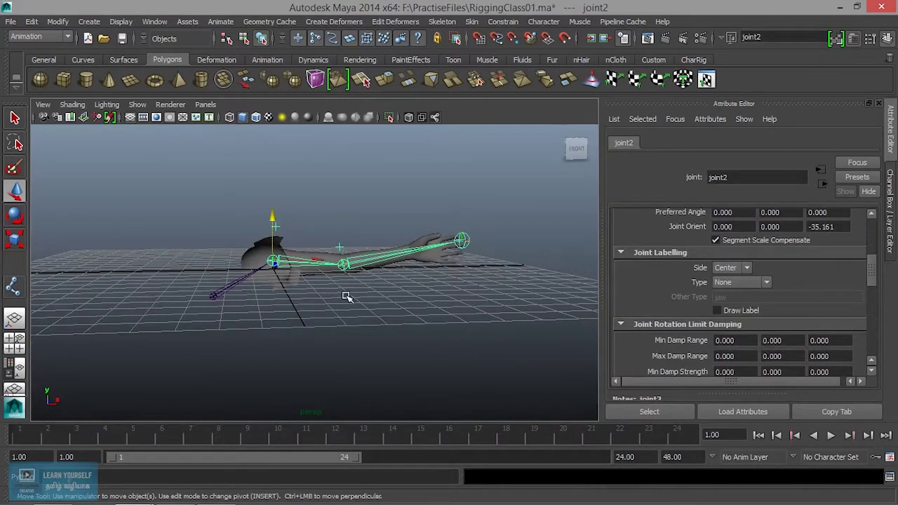
scroll(348, 298, up, 4)
alt+middle_drag(201, 307, 241, 349)
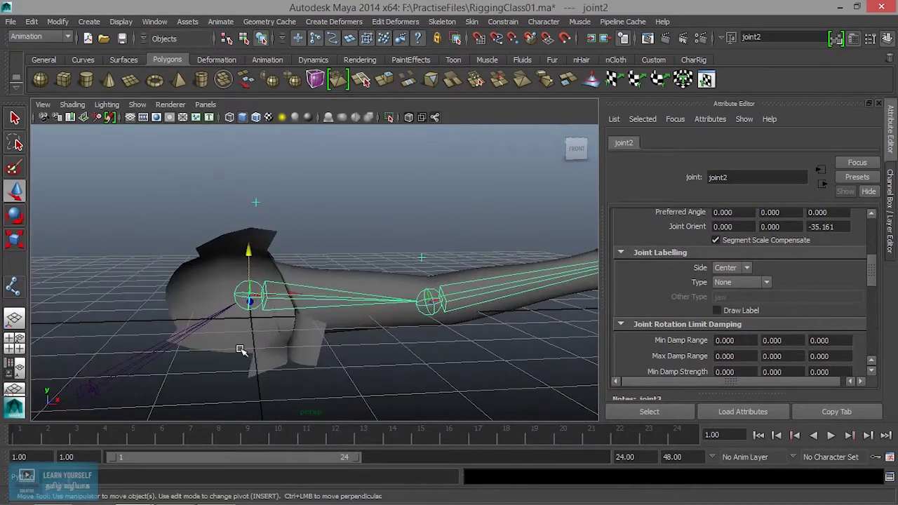
Step: Set joint2's label type to Foot, leaving its side at Center
click(726, 267)
click(727, 281)
click(739, 283)
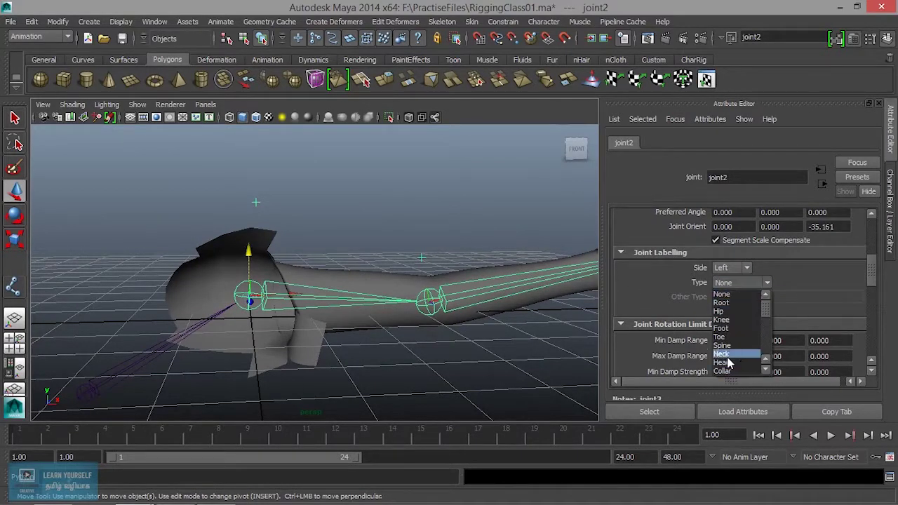
alt+drag(434, 339, 421, 346)
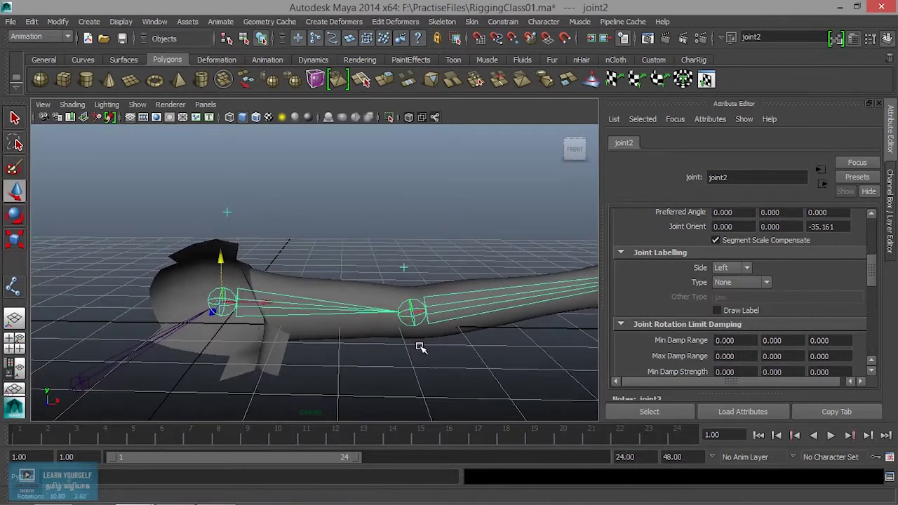
click(727, 267)
click(728, 280)
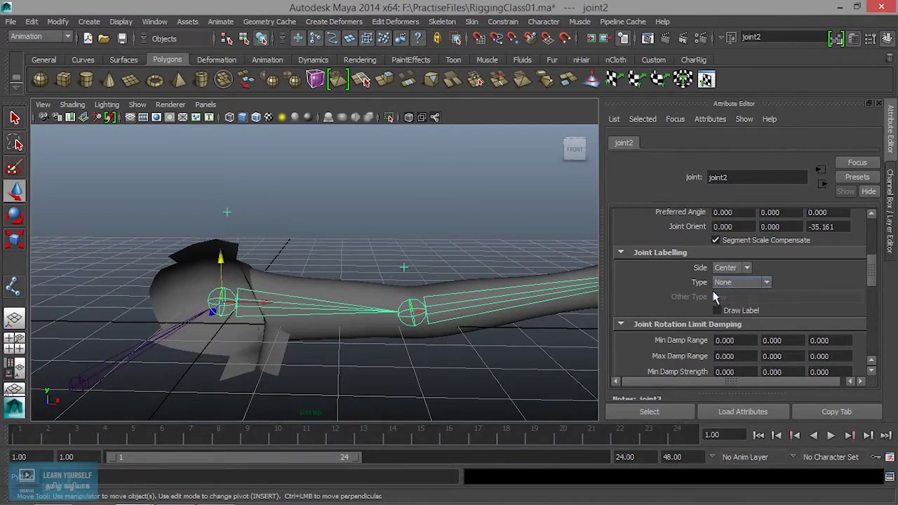
click(737, 286)
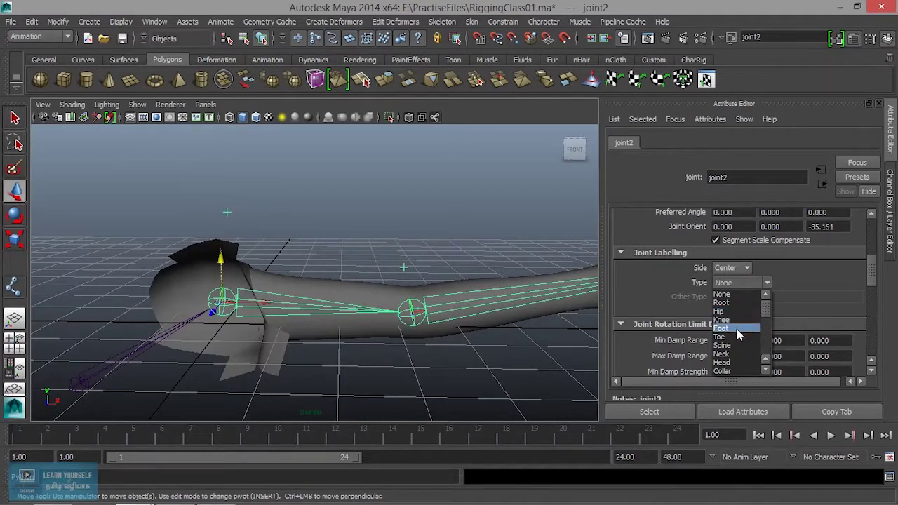
click(738, 328)
Step: Turn on Draw Label and inspect the Foot label beside the shoulder joint
mouse_move(350, 365)
alt+mouse_down()
mouse_move(340, 367)
mouse_move(317, 331)
alt+mouse_up()
alt+right_drag(317, 331, 411, 360)
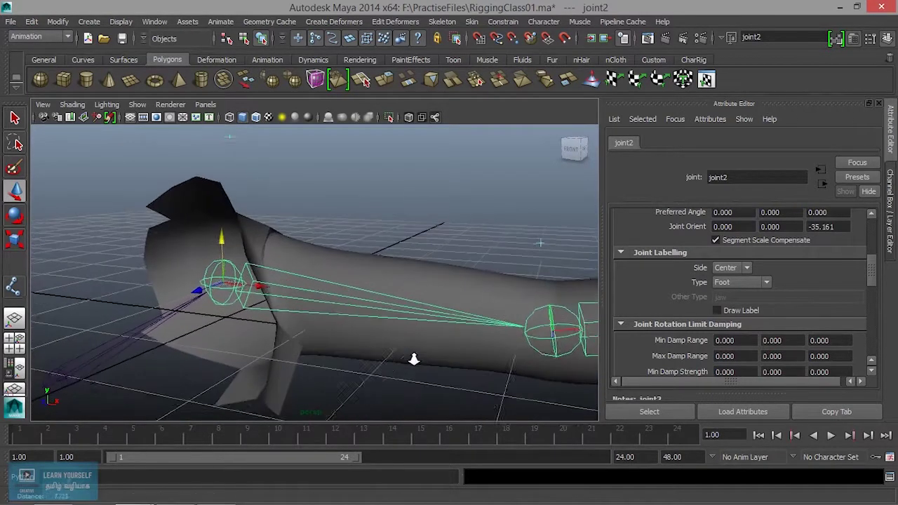
alt+drag(411, 360, 509, 362)
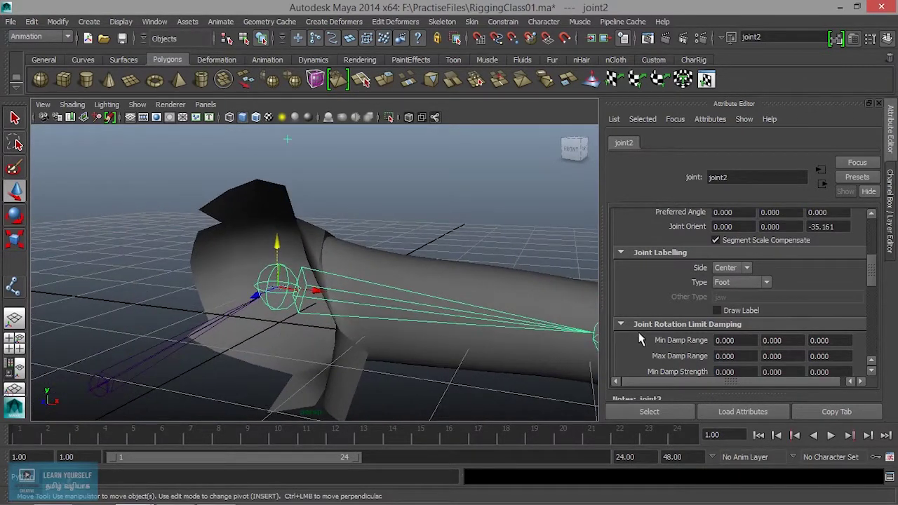
click(716, 310)
mouse_move(437, 334)
alt+mouse_down()
mouse_move(301, 334)
mouse_move(258, 287)
mouse_move(290, 287)
alt+mouse_up()
click(258, 288)
scroll(256, 287, up, 3)
scroll(255, 288, down, 3)
click(292, 287)
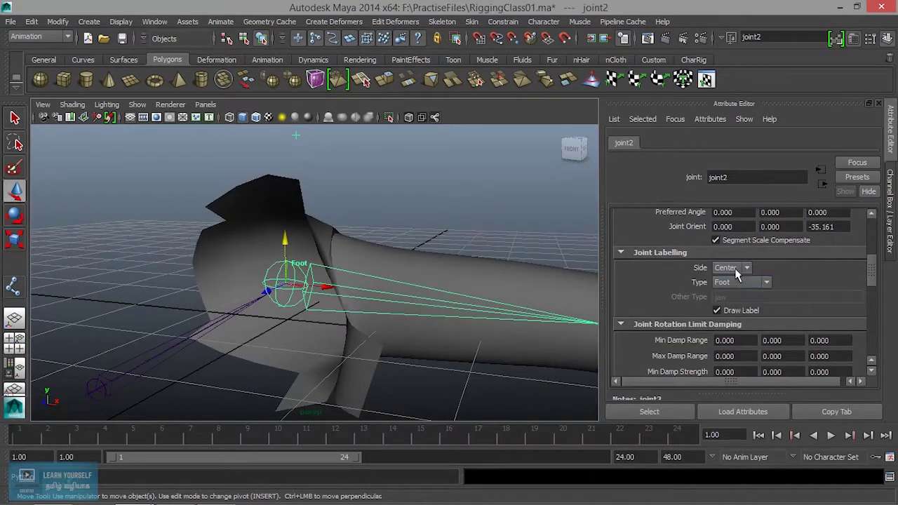
Step: Set joint2's label Side to Left and Type to Shoulder
click(726, 267)
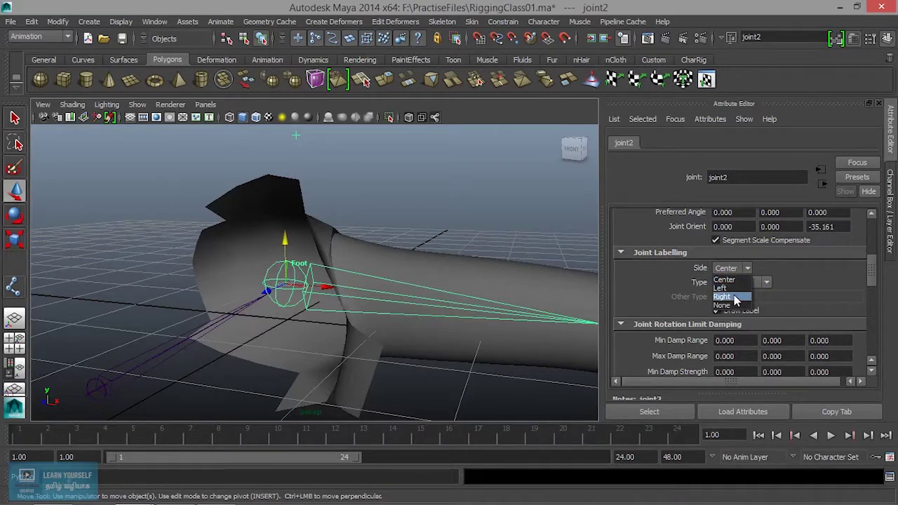
click(733, 288)
click(746, 279)
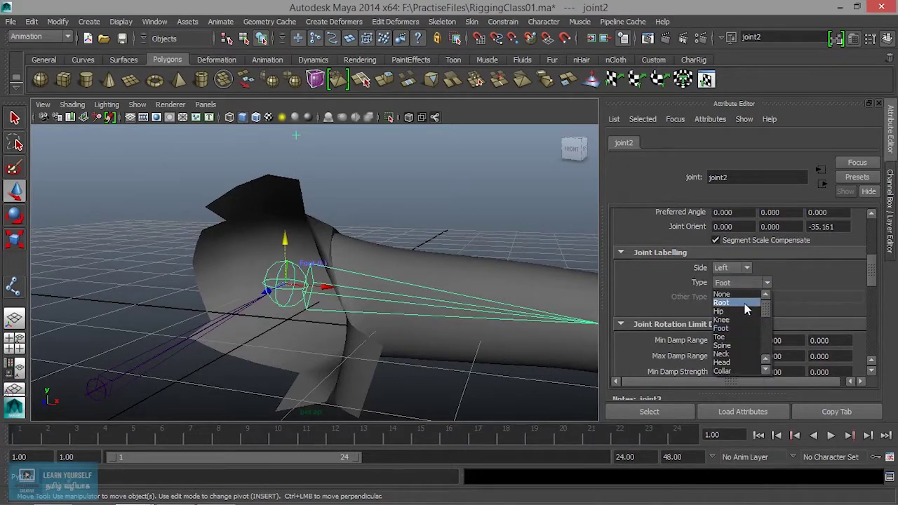
scroll(743, 342, down, 3)
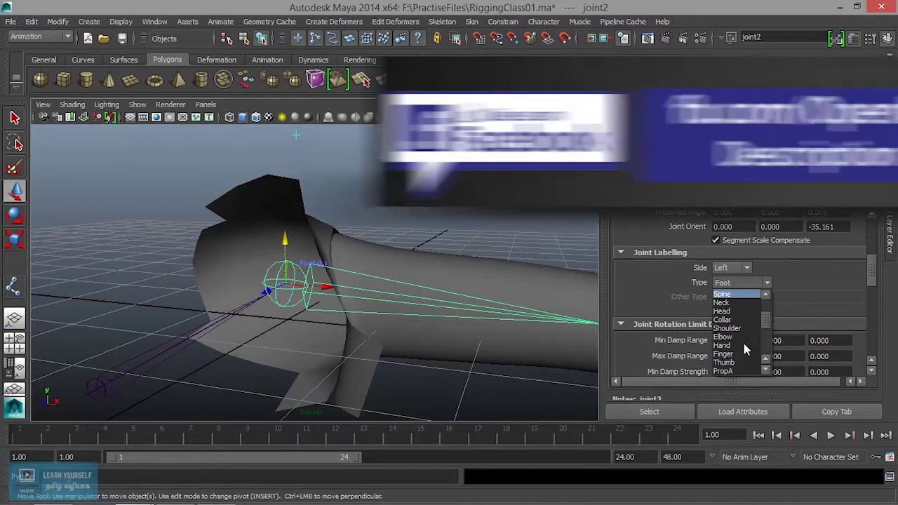
scroll(741, 339, up, 1)
scroll(766, 321, up, 2)
scroll(765, 319, down, 1)
scroll(765, 320, down, 2)
scroll(766, 321, down, 1)
scroll(767, 324, down, 1)
scroll(766, 324, up, 1)
scroll(768, 328, down, 1)
click(728, 312)
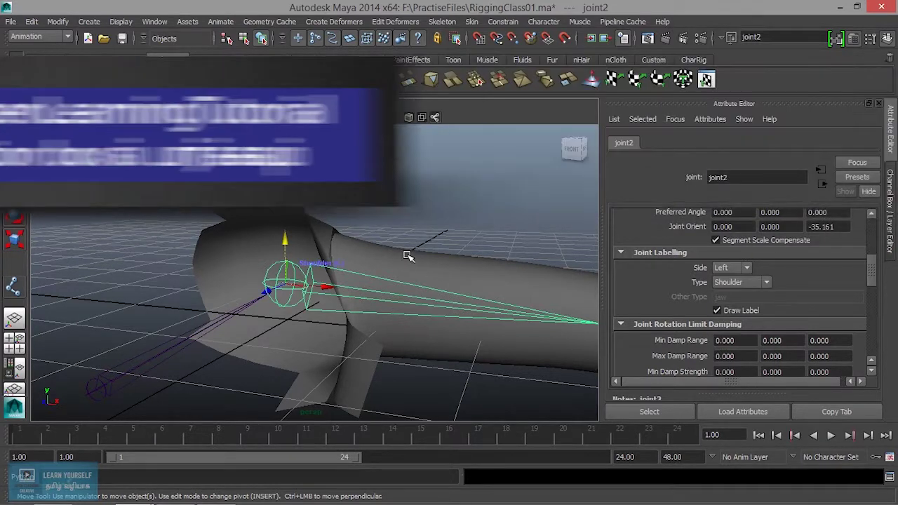
Step: Review joint2's type choices, pull the view back and select the elbow joint joint3
scroll(366, 288, up, 3)
alt+drag(366, 287, 370, 287)
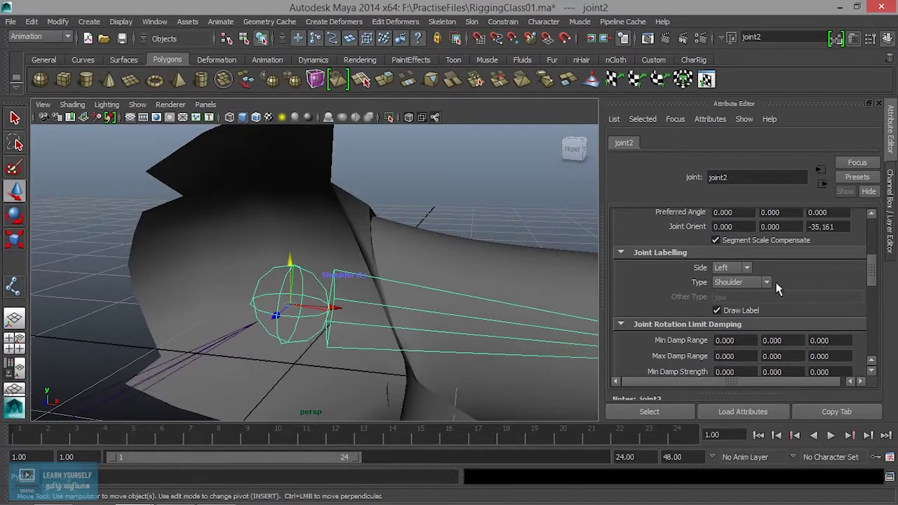
click(742, 282)
mouse_move(507, 304)
alt+mouse_down()
mouse_move(354, 323)
mouse_move(566, 363)
mouse_move(539, 348)
mouse_move(357, 316)
alt+mouse_up()
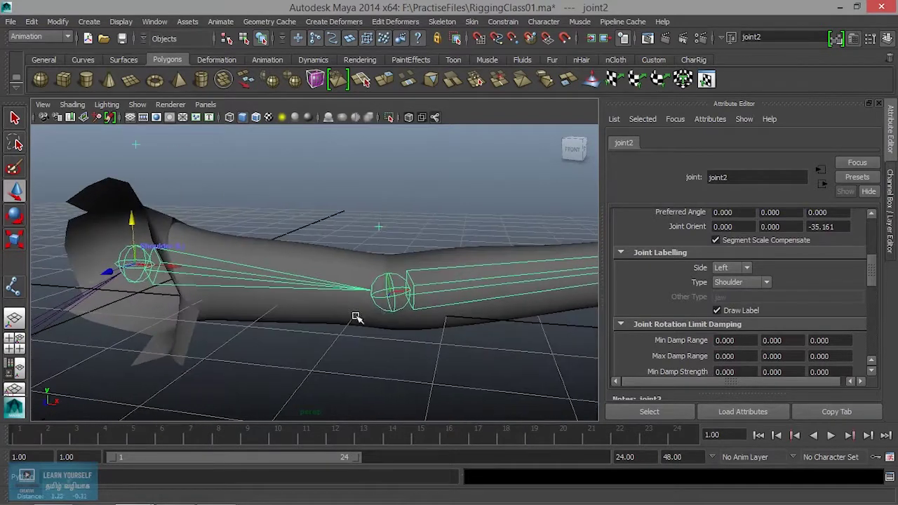
click(398, 296)
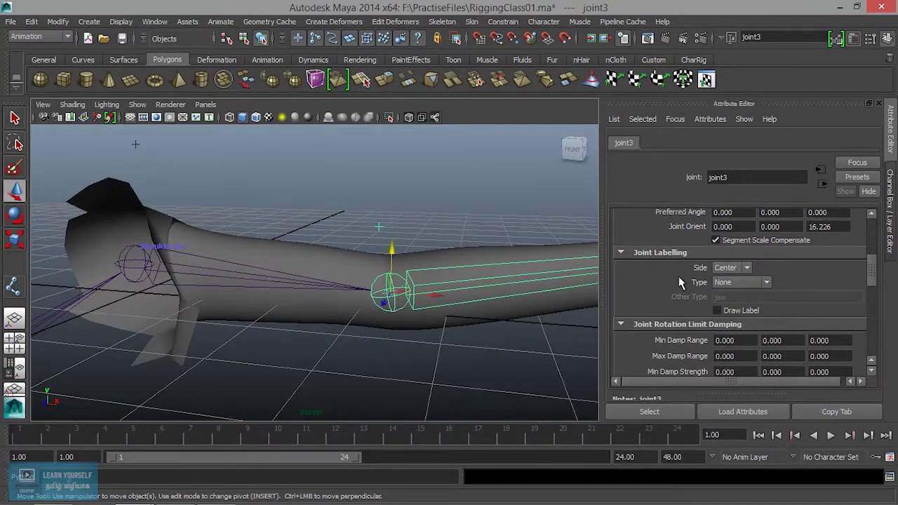
Step: Label joint3 with side Left and type Elbow as a first pass
click(743, 269)
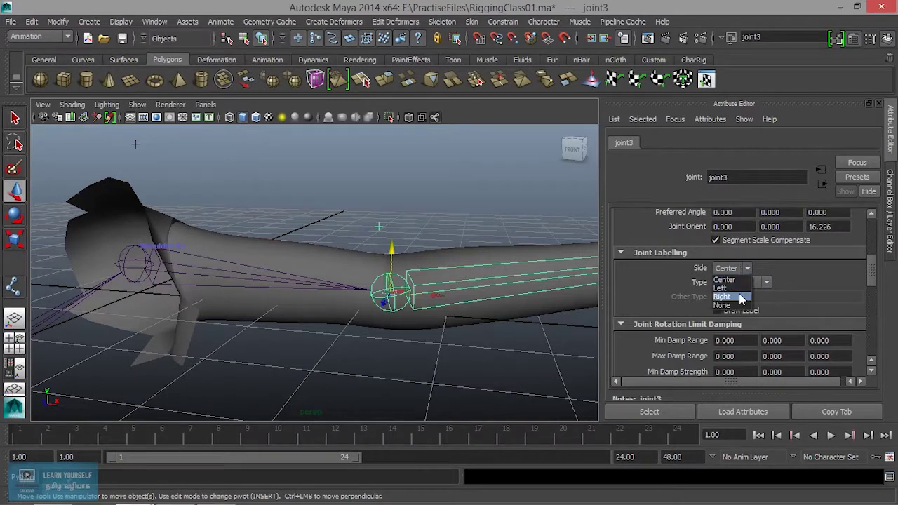
click(739, 287)
click(746, 281)
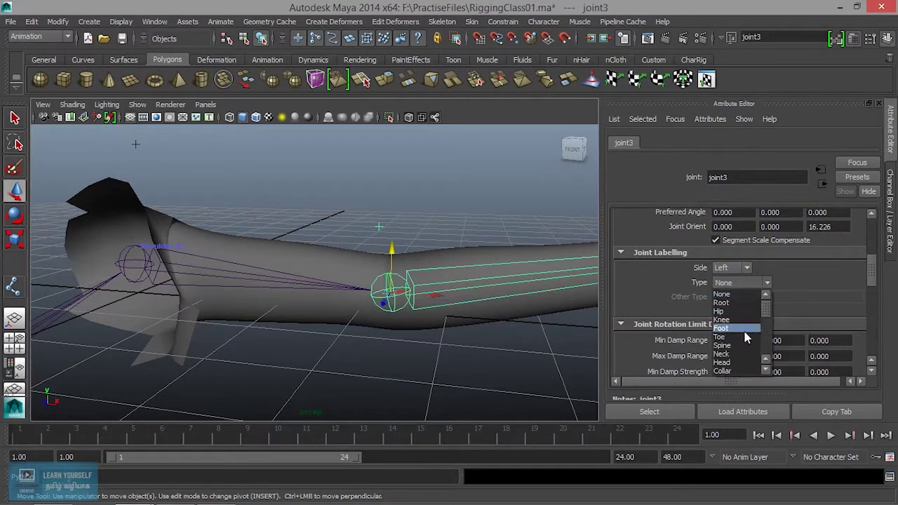
scroll(745, 356, down, 2)
scroll(744, 357, down, 1)
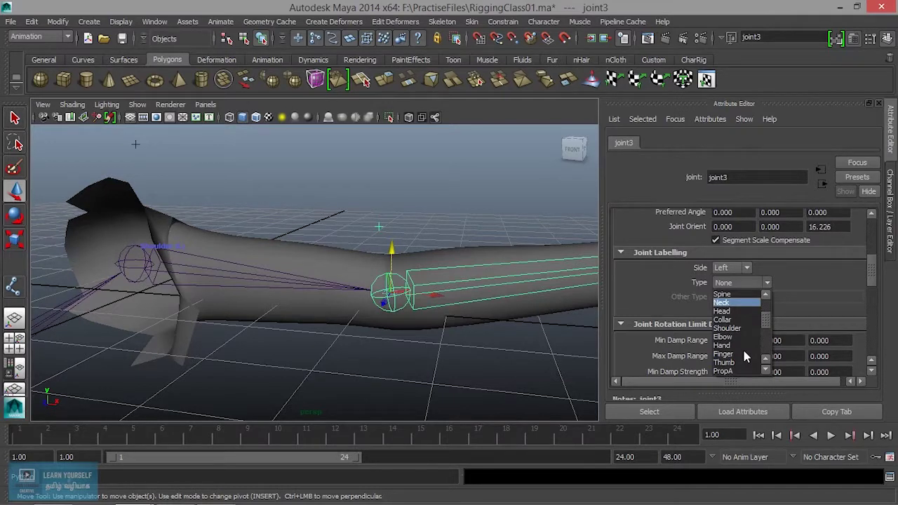
scroll(744, 357, down, 1)
scroll(744, 356, down, 1)
scroll(744, 356, down, 2)
scroll(744, 356, down, 2)
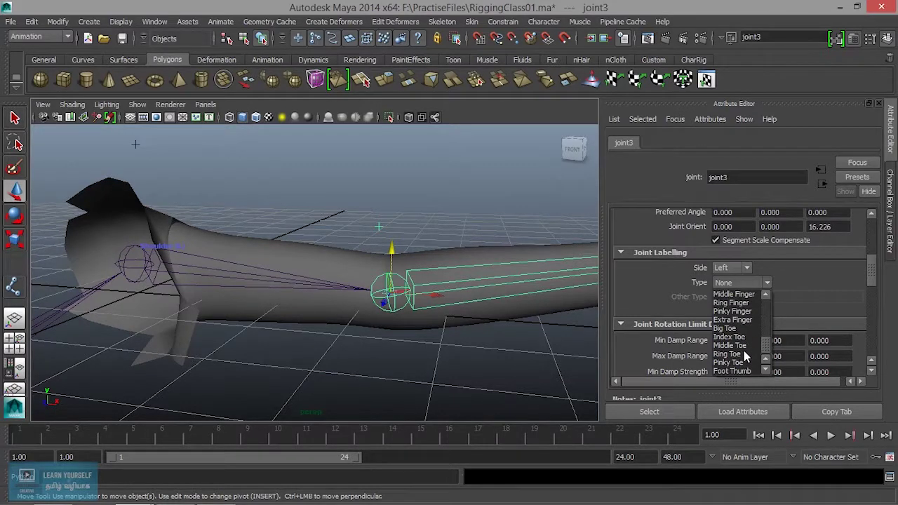
drag(768, 348, 771, 330)
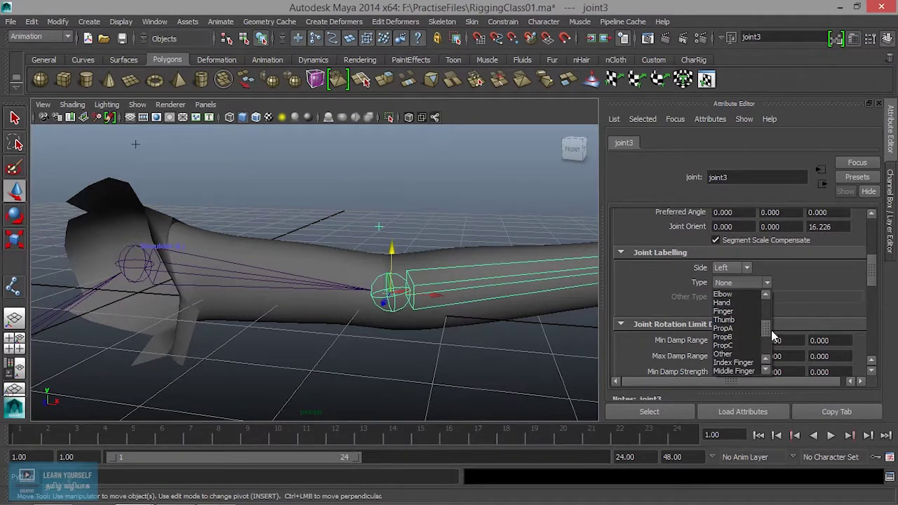
click(722, 294)
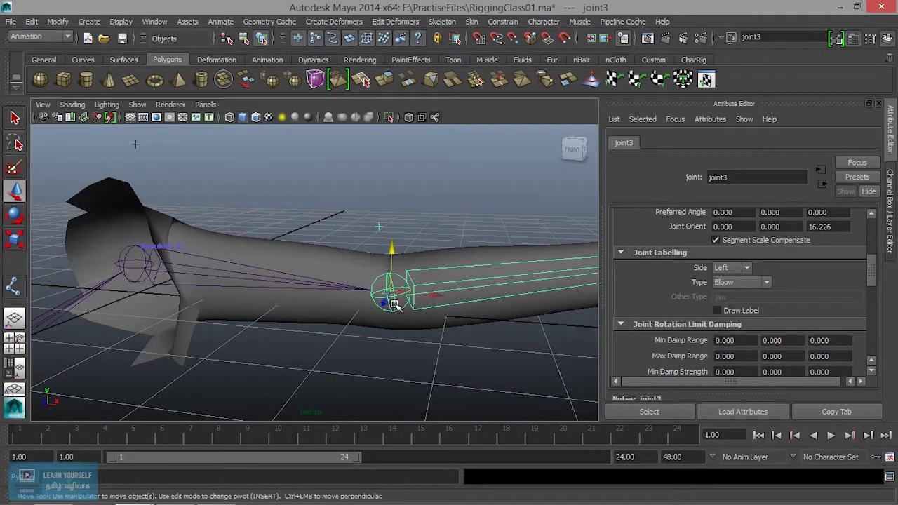
Step: Turn on Draw Label for joint3, keeping the Elbow type
scroll(436, 314, up, 2)
alt+drag(428, 301, 417, 313)
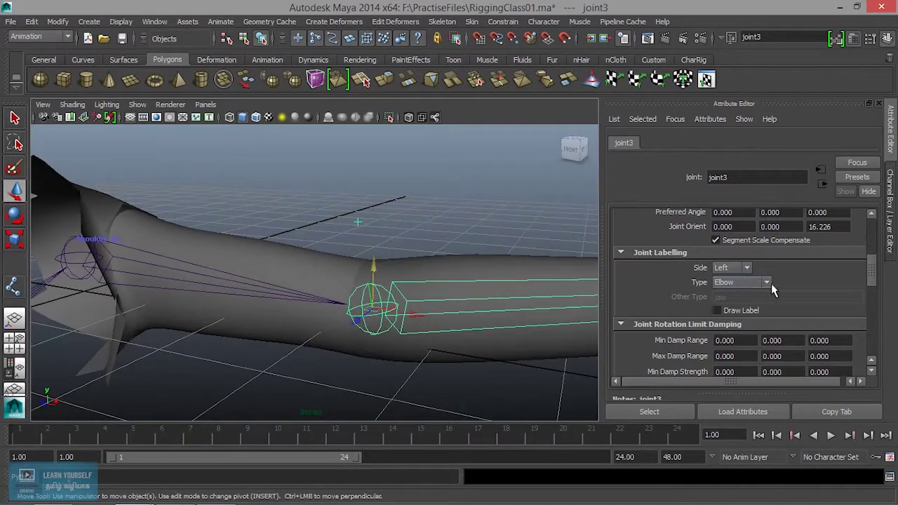
click(717, 310)
click(765, 282)
drag(761, 319, 765, 358)
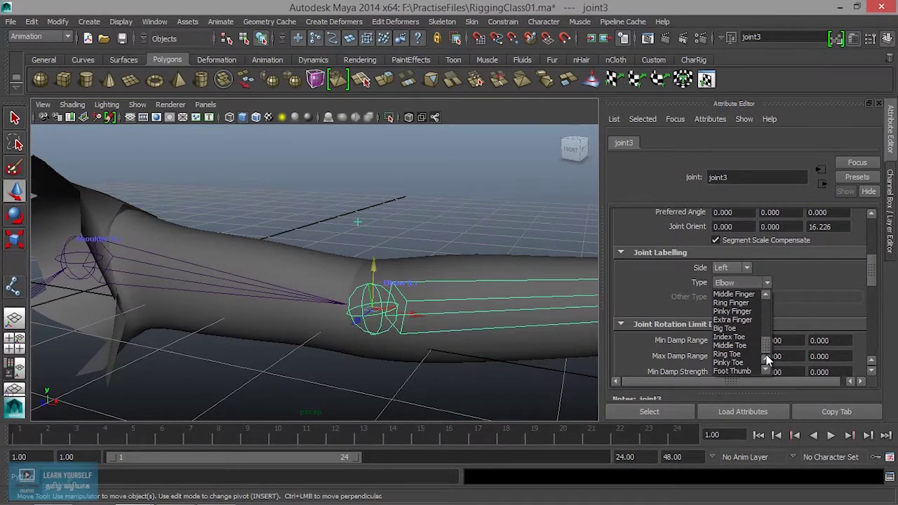
click(729, 270)
Step: Change joint3's side to None and type to Other with custom type 'Hand'
click(729, 269)
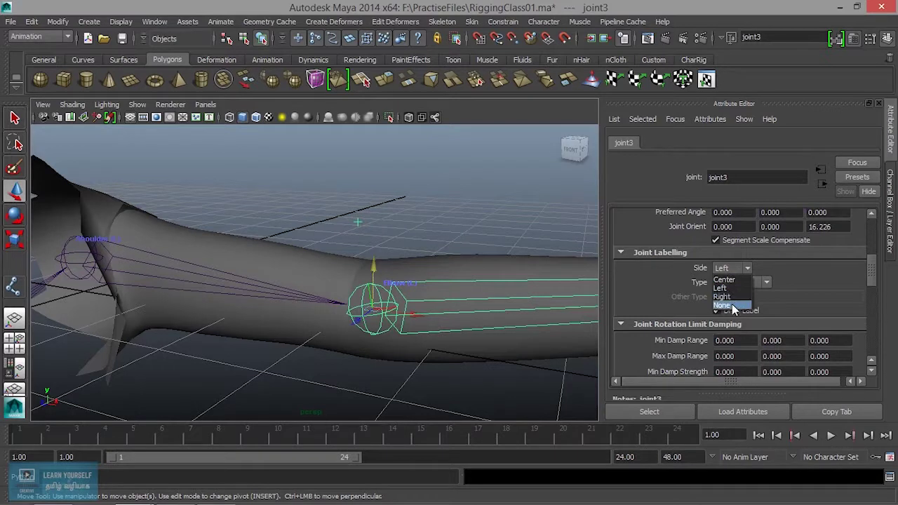
click(731, 304)
click(739, 282)
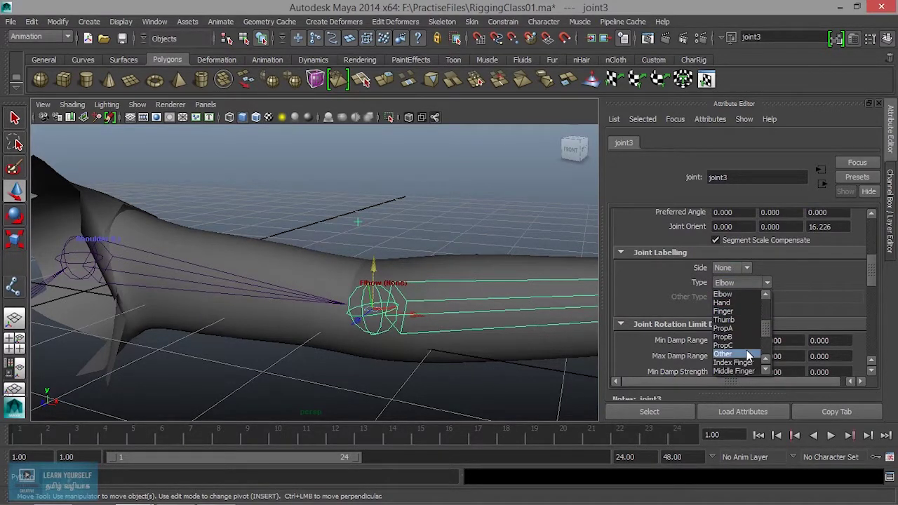
click(726, 353)
click(739, 297)
text(jaw)
key(Return)
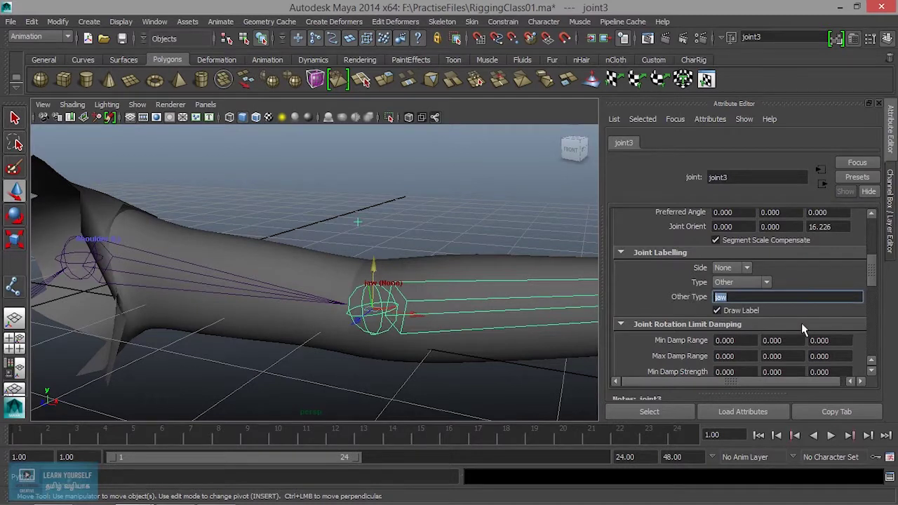
text(Hand)
key(Return)
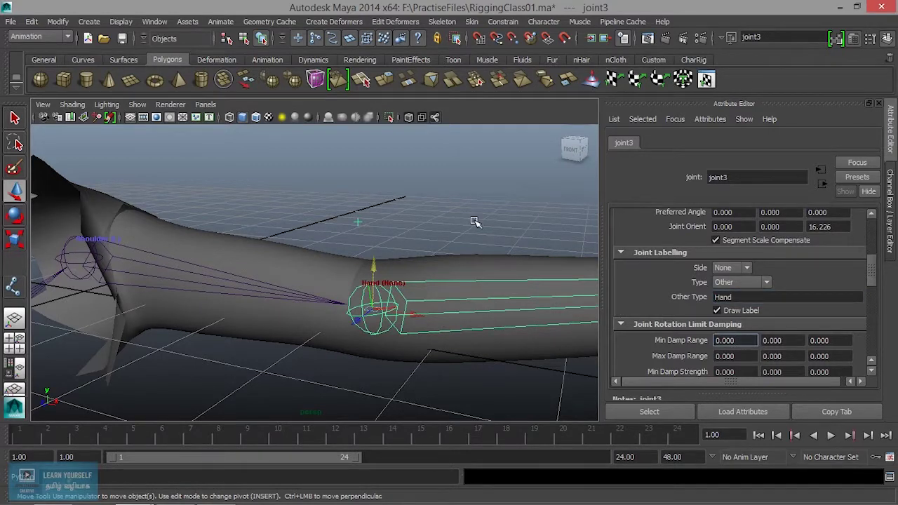
click(466, 231)
click(397, 282)
alt+drag(397, 282, 416, 326)
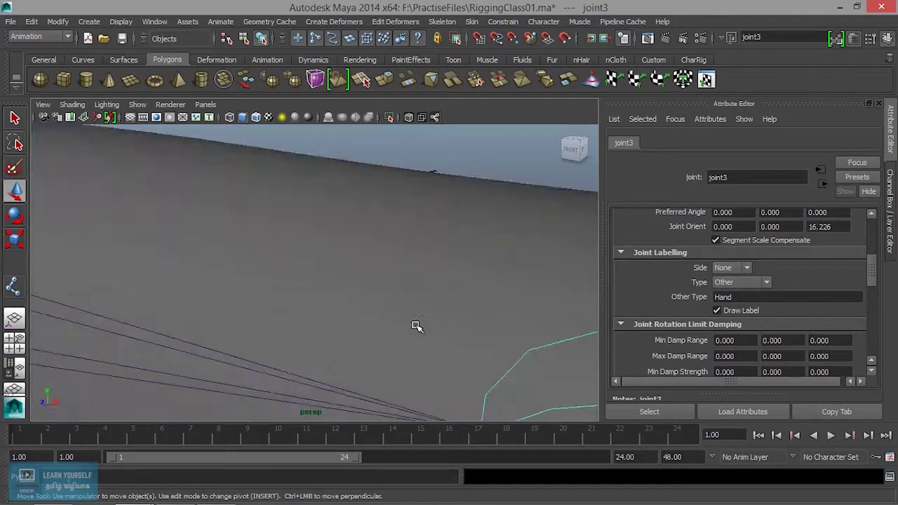
click(453, 240)
mouse_move(387, 263)
alt+mouse_down()
mouse_move(426, 280)
mouse_move(393, 296)
mouse_move(461, 287)
mouse_move(357, 278)
mouse_move(358, 267)
mouse_move(379, 254)
alt+mouse_up()
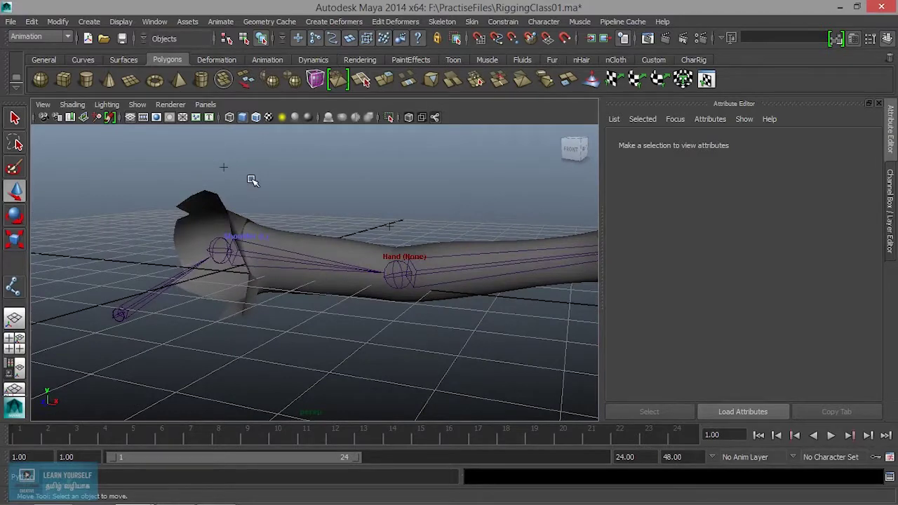
key(ctrl+z)
mouse_move(260, 192)
alt+right_down()
mouse_move(315, 216)
mouse_move(340, 244)
alt+right_up()
mouse_move(340, 245)
alt+mouse_down()
mouse_move(411, 307)
mouse_move(270, 233)
alt+mouse_up()
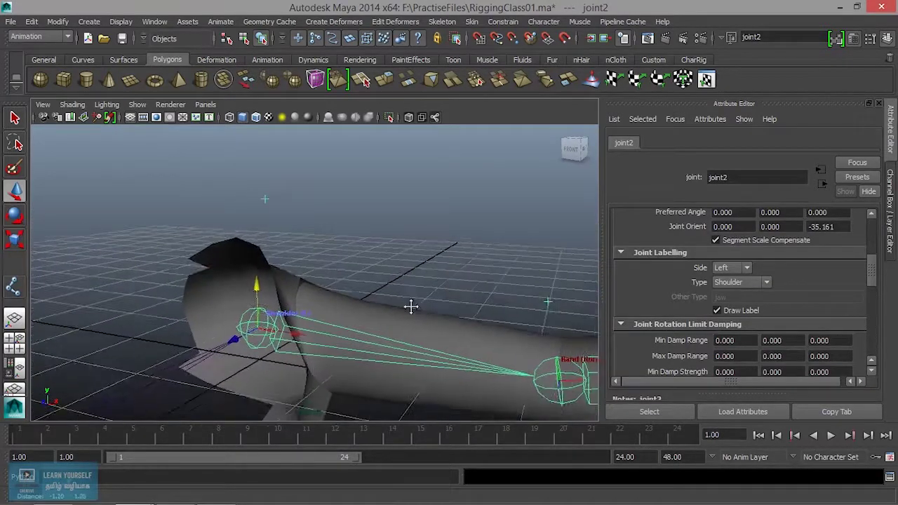
mouse_move(270, 233)
alt+right_down()
mouse_move(297, 258)
mouse_move(357, 280)
alt+right_up()
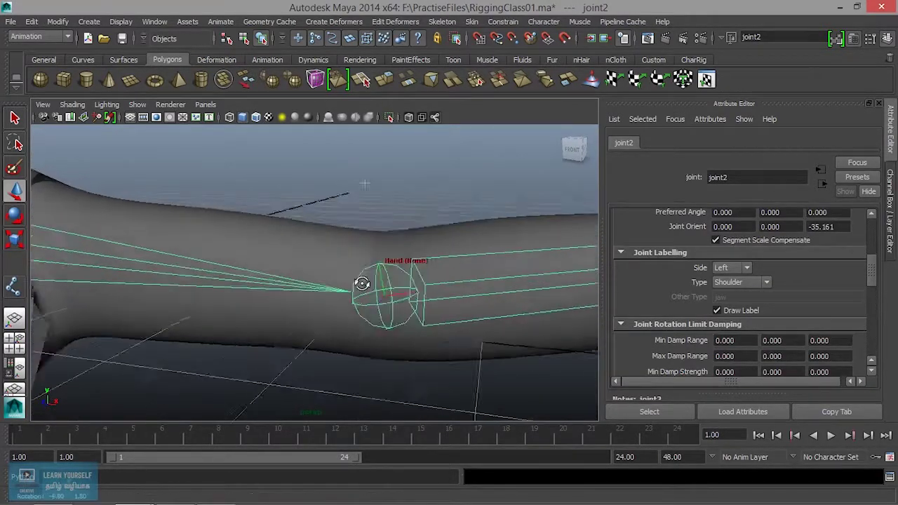
alt+drag(356, 281, 419, 283)
mouse_move(420, 284)
alt+right_down()
mouse_move(393, 297)
mouse_move(236, 277)
alt+right_up()
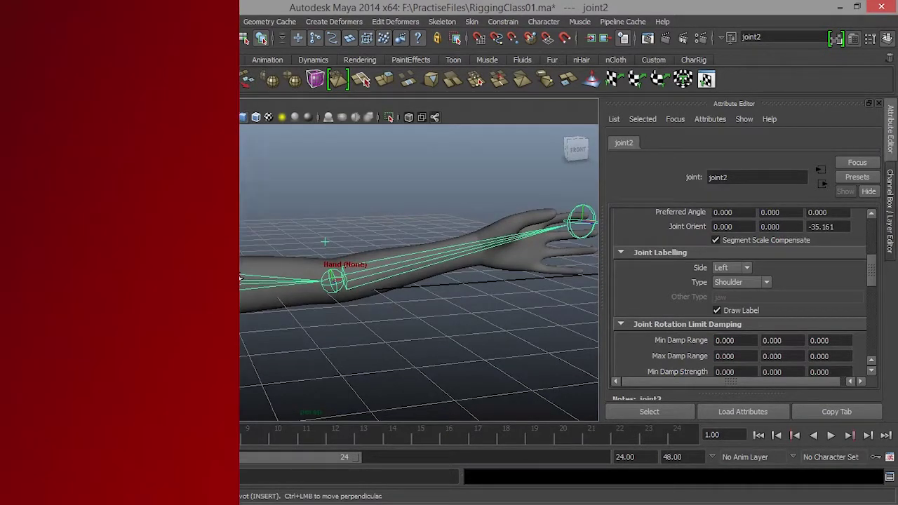